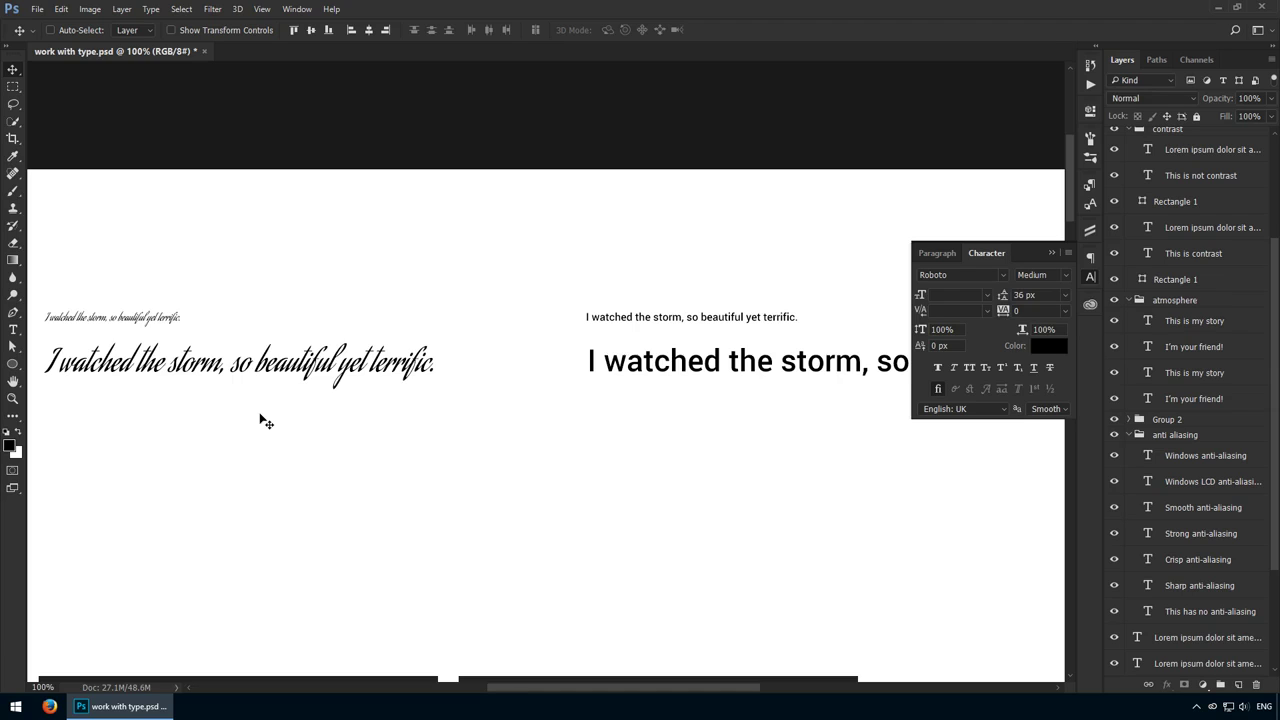
Check the font and size settings of both script sample lines and the large sans-serif line
{"action": "left_click", "coordinate": [242, 378], "text": "ctrl"}
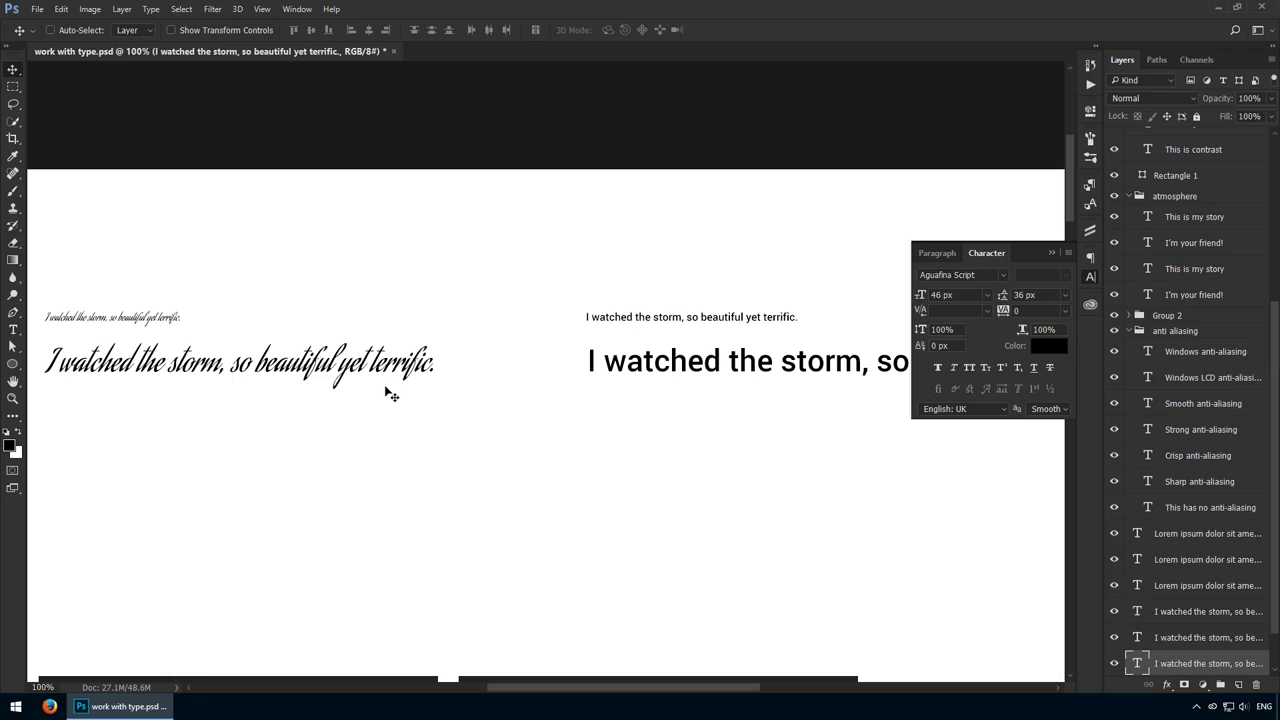
{"action": "left_click", "coordinate": [170, 317], "text": "ctrl"}
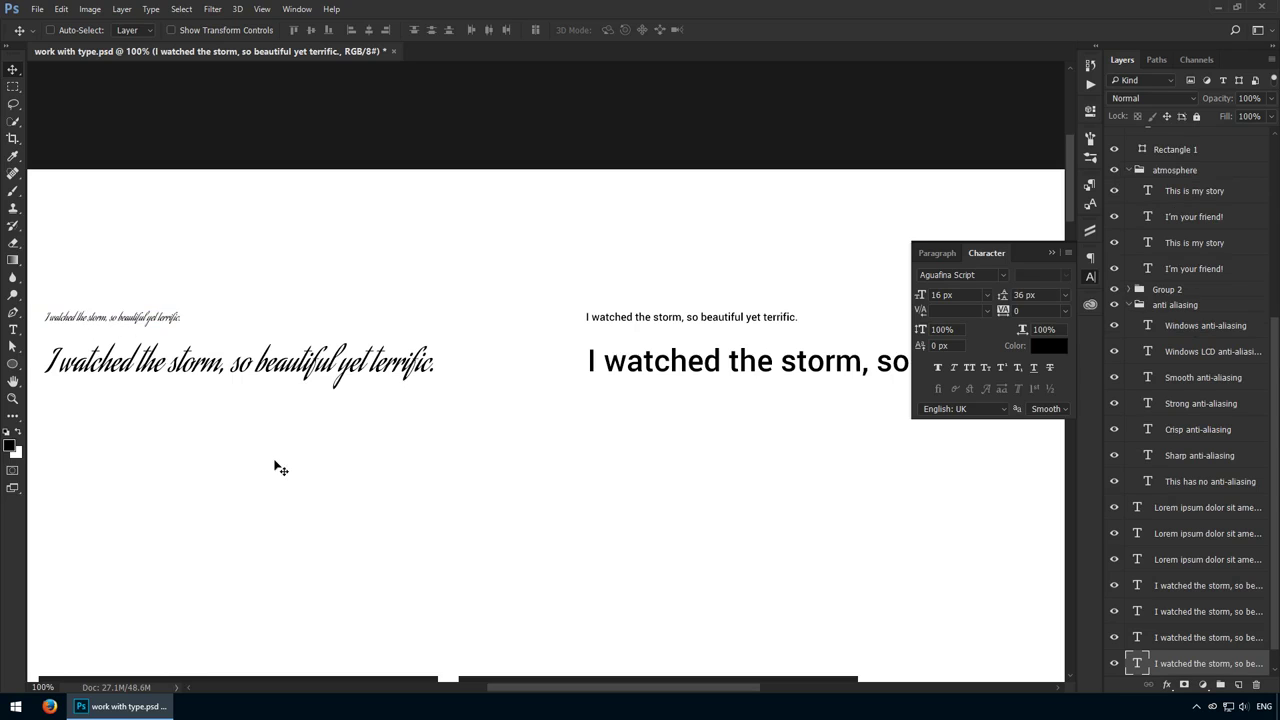
{"action": "left_click_drag", "start_coordinate": [497, 366], "coordinate": [229, 360]}
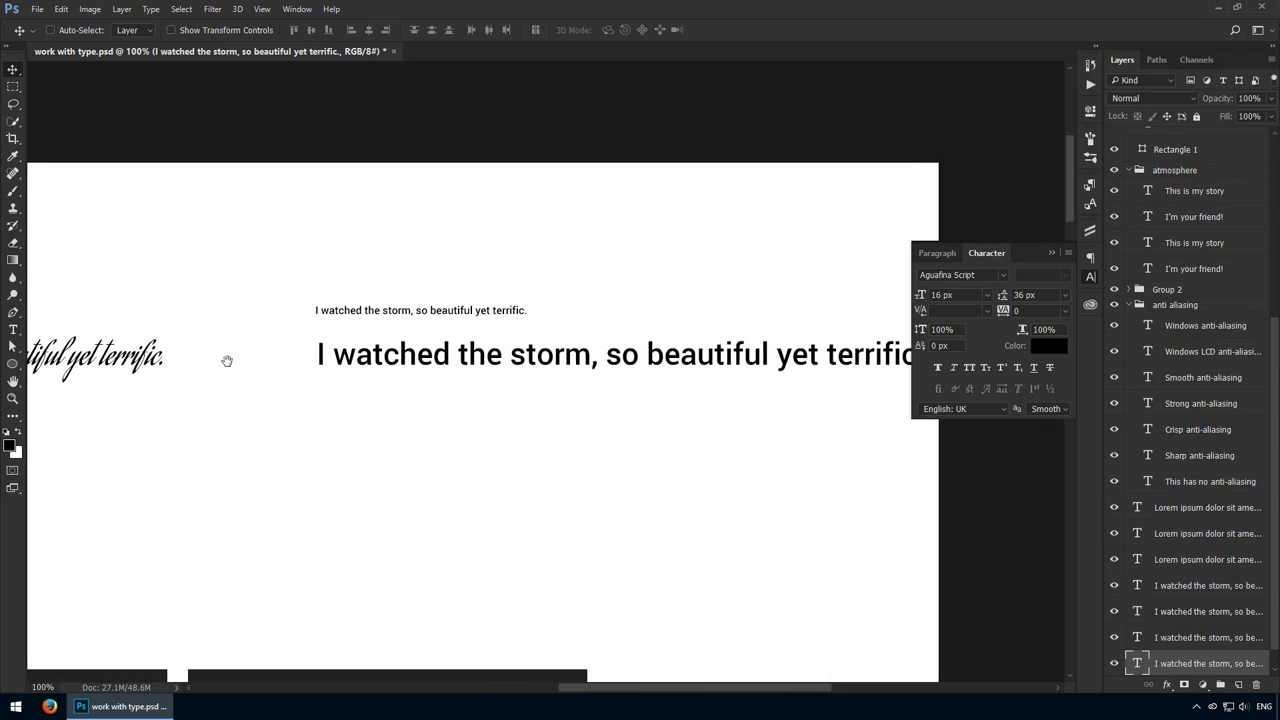
{"action": "left_click", "coordinate": [440, 360], "text": "ctrl"}
{"action": "left_click_drag", "start_coordinate": [580, 331], "coordinate": [487, 331]}
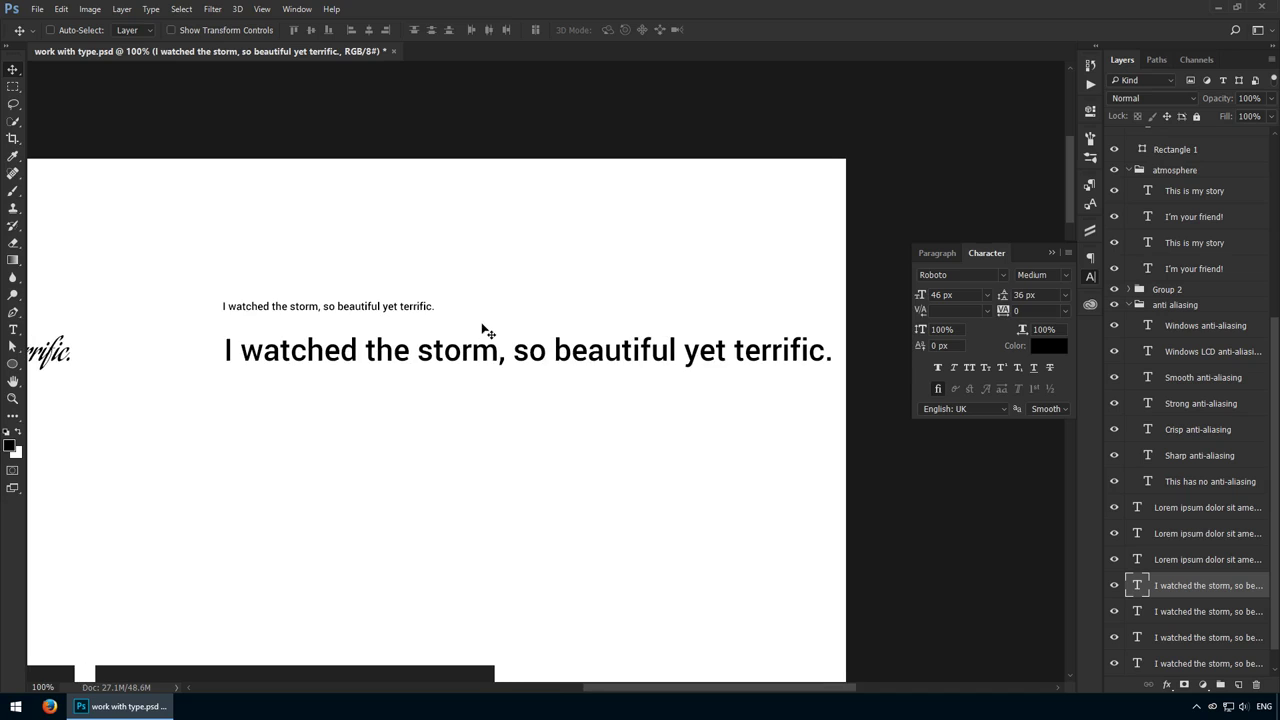
Set the font size of the small Roboto "I watched the storm" line to 12 px
{"action": "left_click", "coordinate": [412, 309], "text": "ctrl"}
{"action": "left_click", "coordinate": [960, 295]}
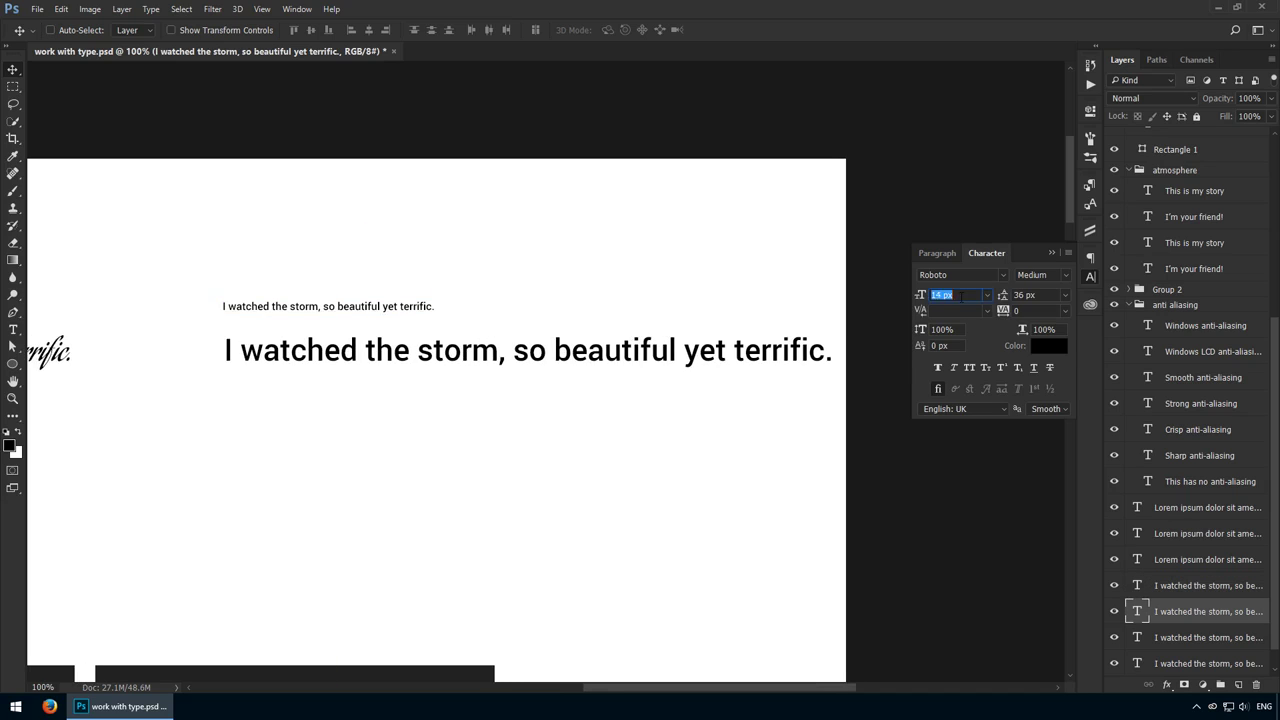
{"action": "type", "text": "14"}
{"action": "key", "text": "Return"}
{"action": "key", "text": "Down"}
{"action": "key", "text": "Down"}
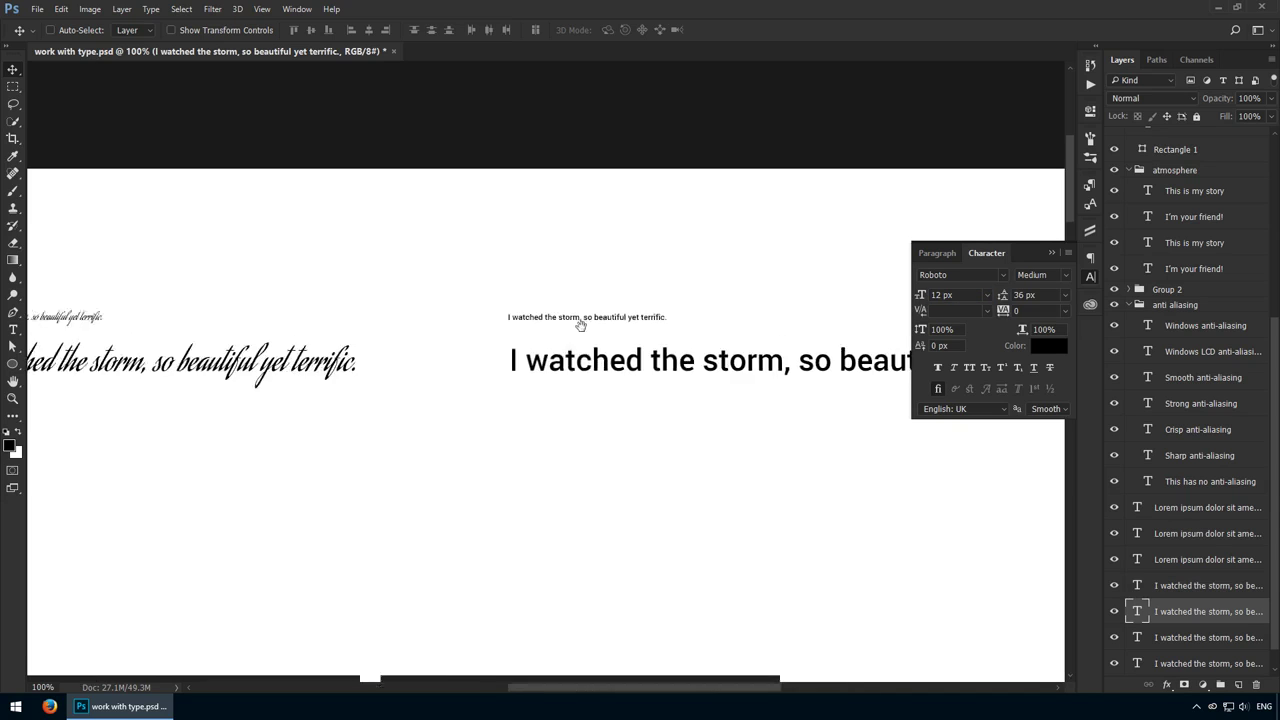
{"action": "scroll", "coordinate": [237, 315], "scroll_direction": "left", "scroll_amount": 5}
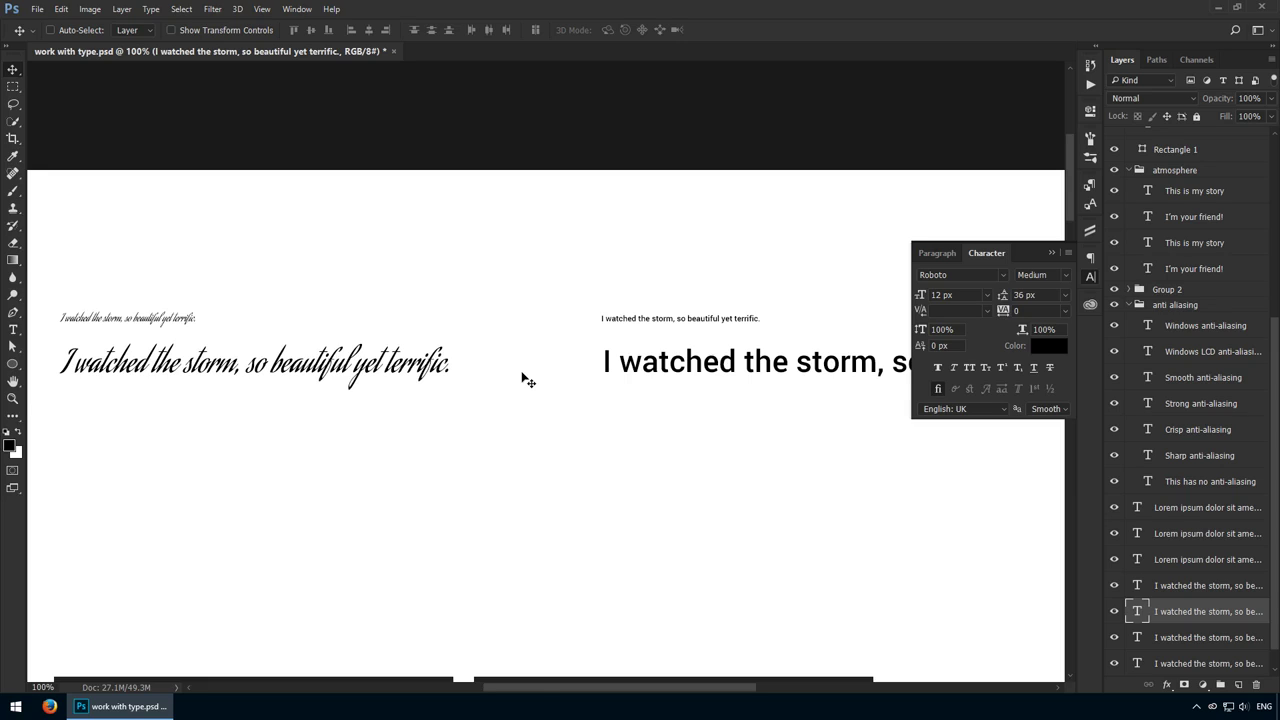
Check the character settings of the large script line and of the heading and body text in the "This is not contrast" sample
{"action": "left_click", "coordinate": [206, 358], "text": "ctrl"}
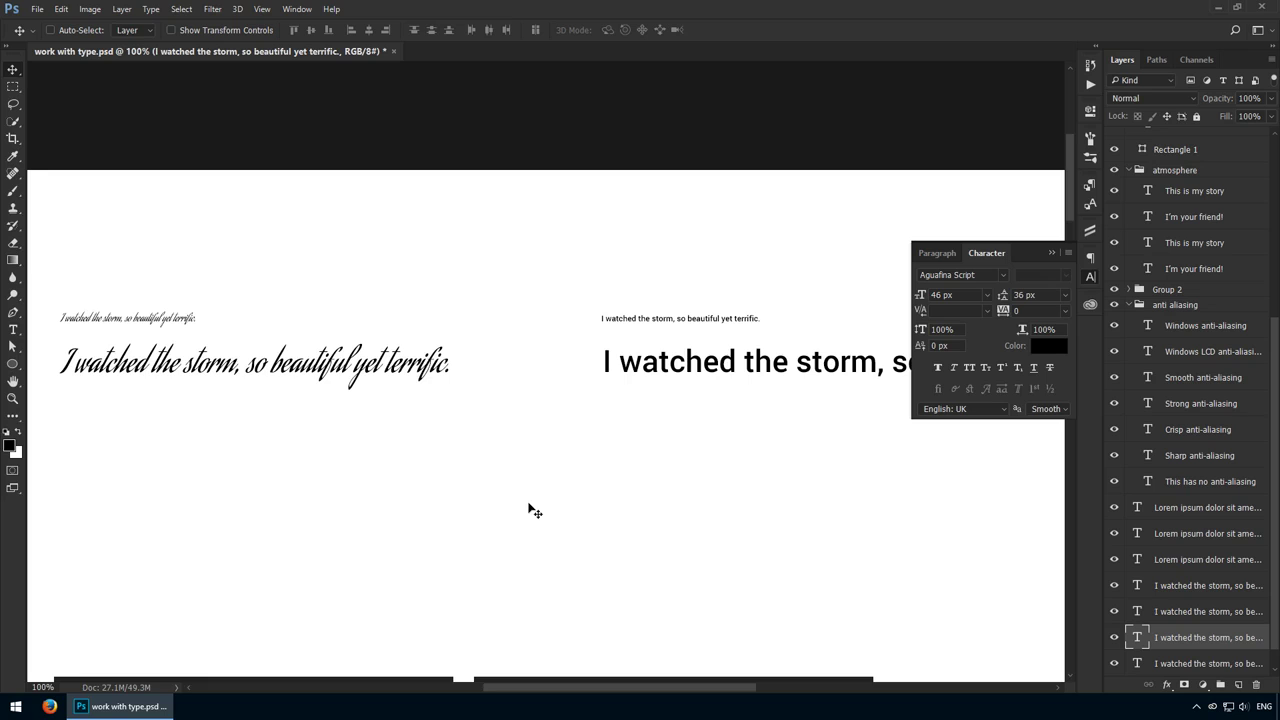
{"action": "left_click_drag", "start_coordinate": [514, 551], "coordinate": [521, 121]}
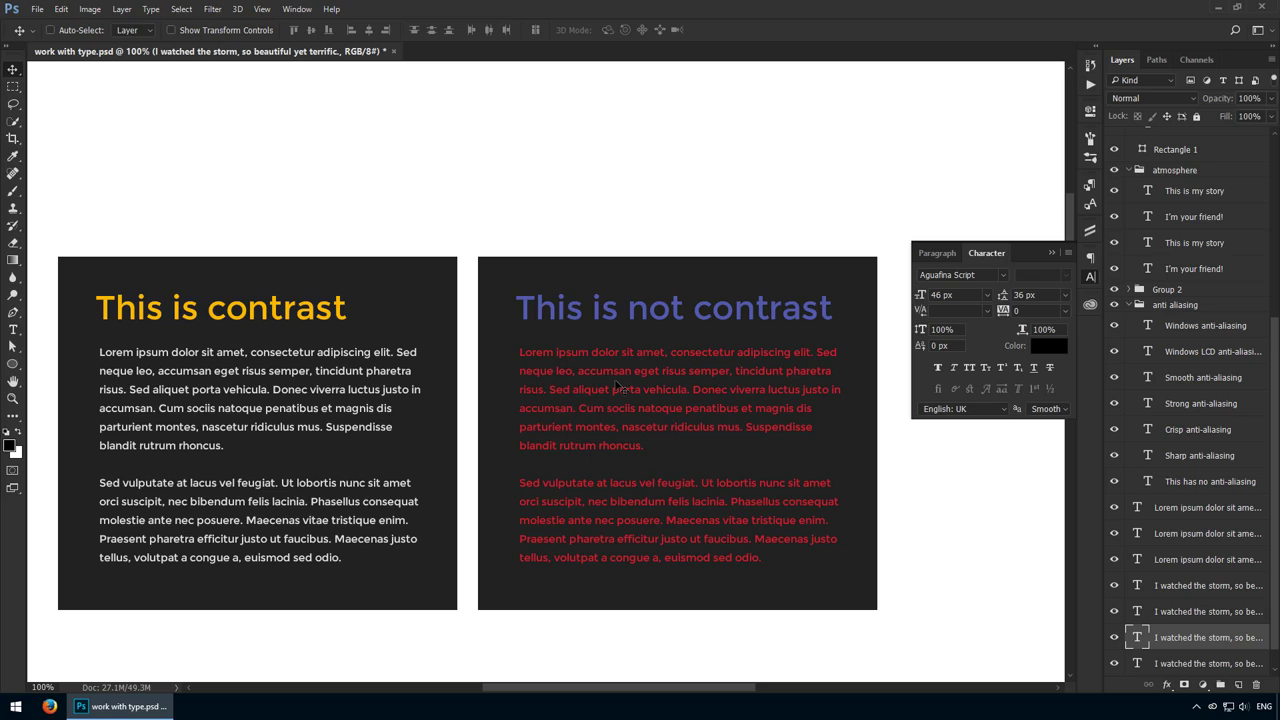
{"action": "left_click", "coordinate": [628, 316]}
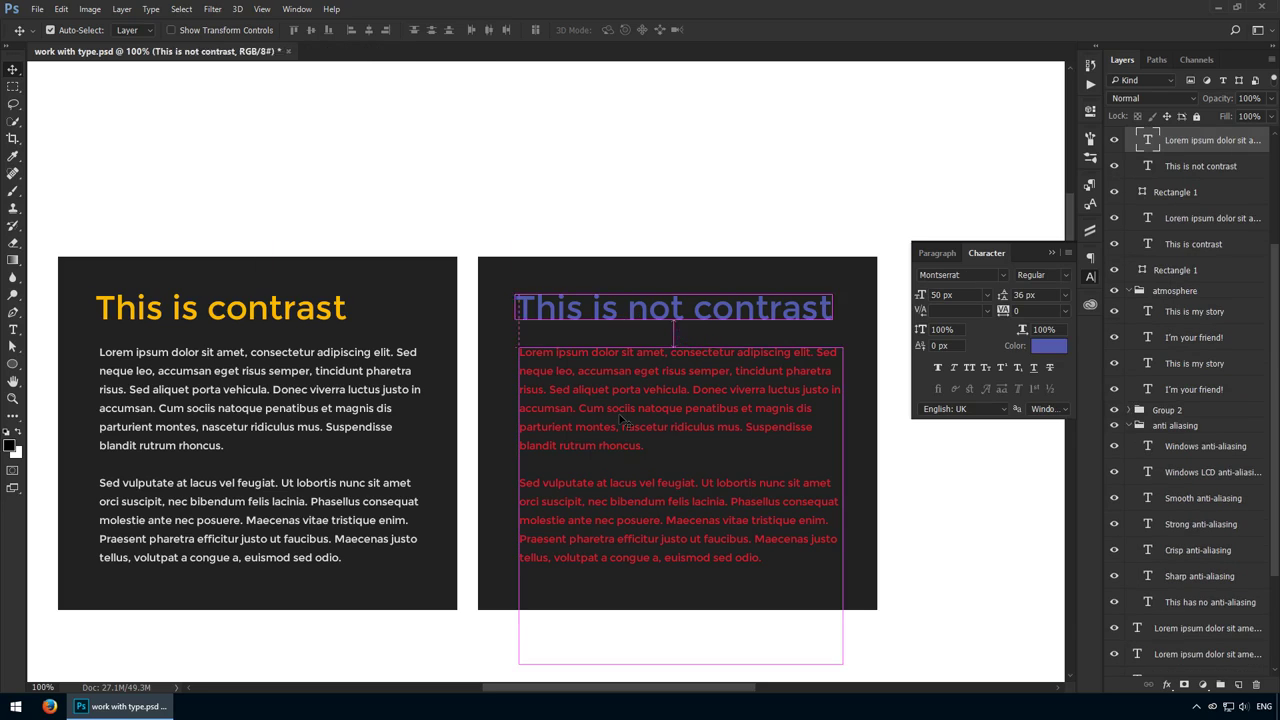
{"action": "left_click", "coordinate": [622, 420]}
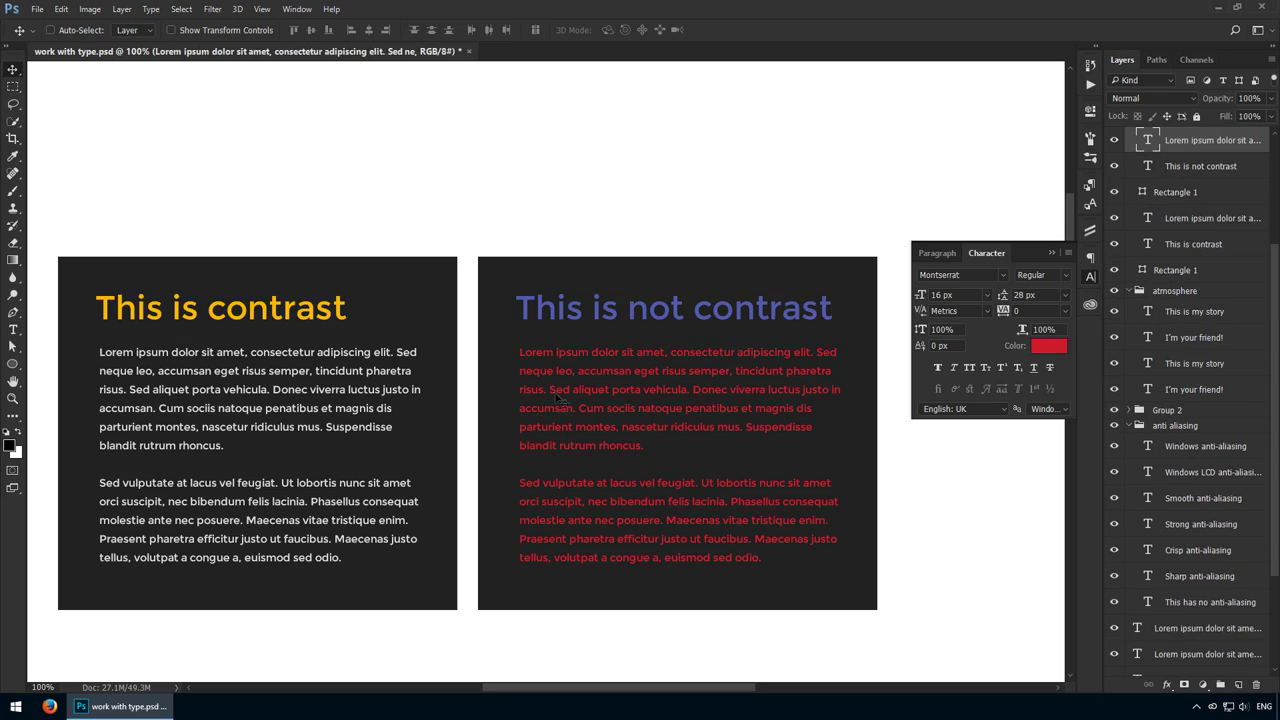
Recolour the background rectangle behind the "This is not contrast" text to dark blue #162395
{"action": "left_click", "coordinate": [512, 439], "text": "ctrl"}
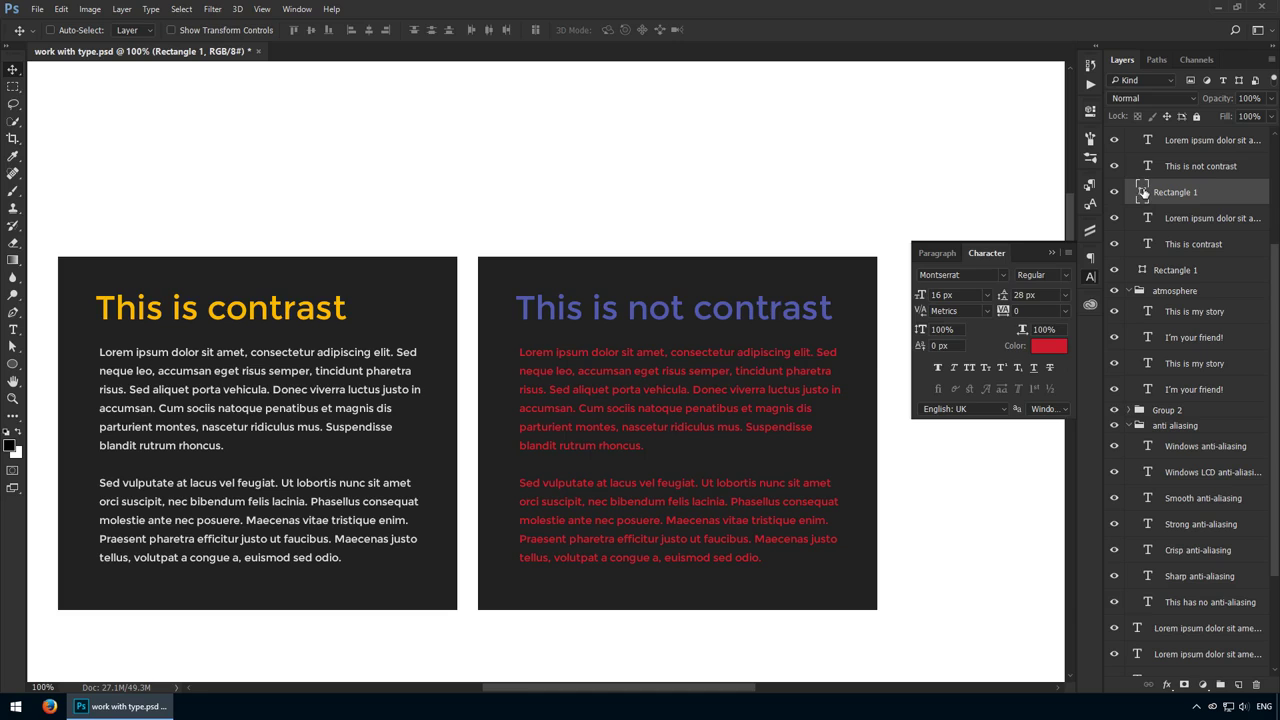
{"action": "double_click", "coordinate": [1143, 192]}
{"action": "left_click", "coordinate": [637, 305]}
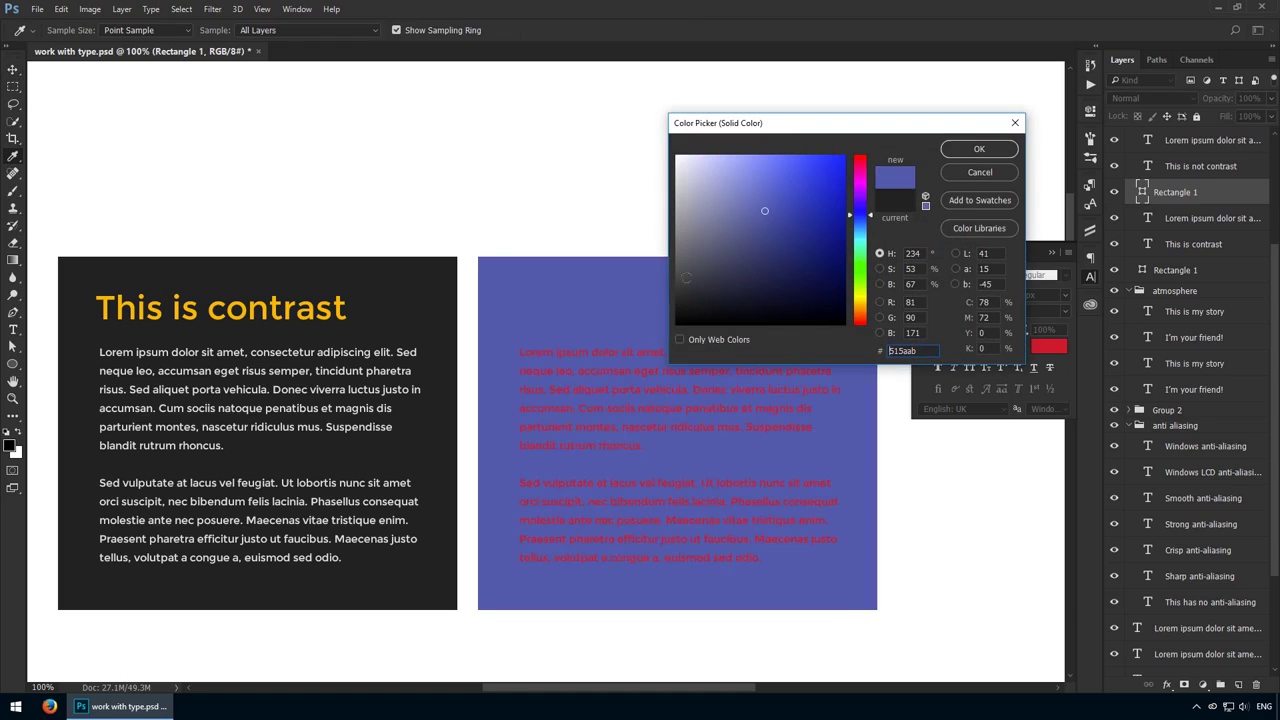
{"action": "left_click", "coordinate": [820, 225]}
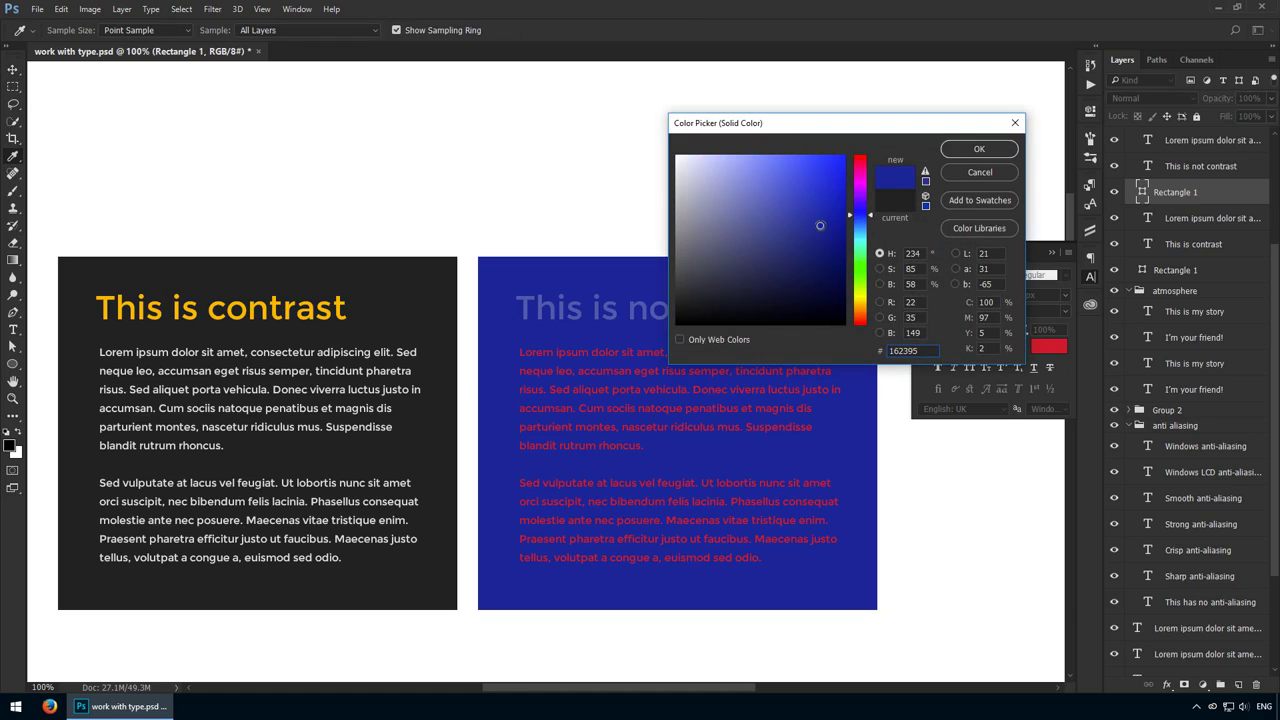
{"action": "left_click", "coordinate": [958, 152]}
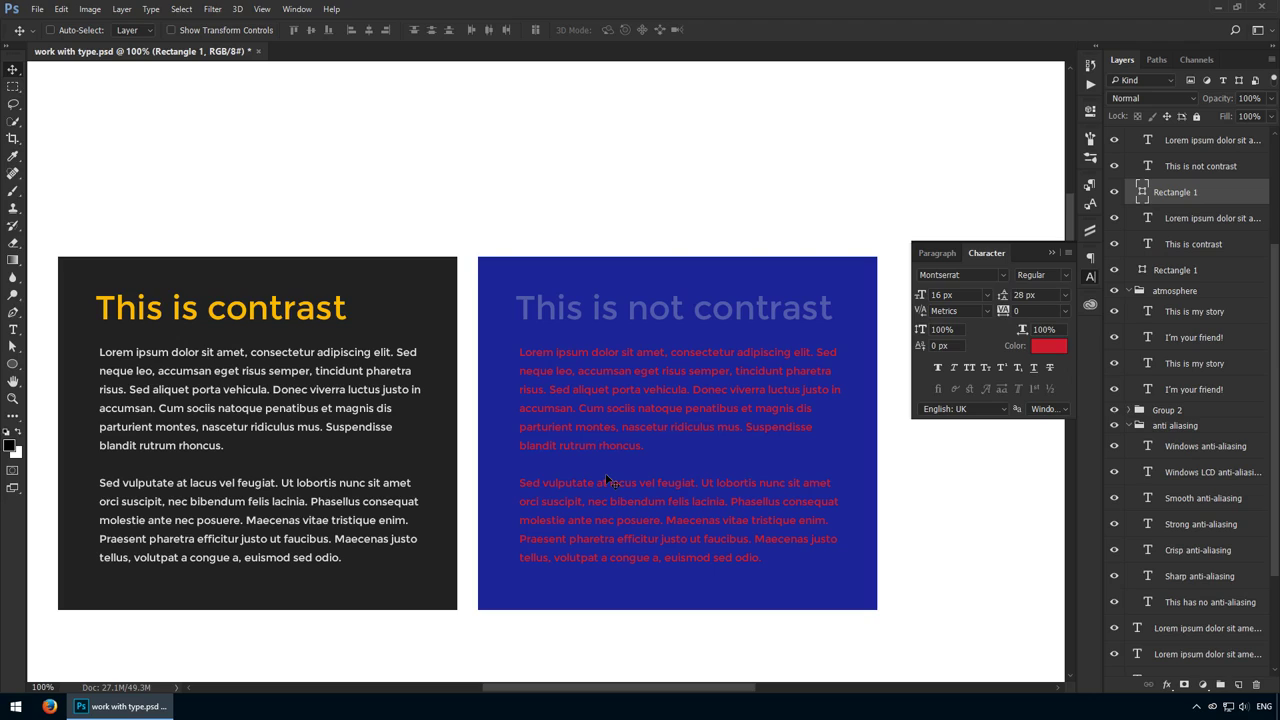
Examine the "This has no anti-aliasing" line and review the anti-aliasing methods available for it
{"action": "left_click", "coordinate": [210, 405]}
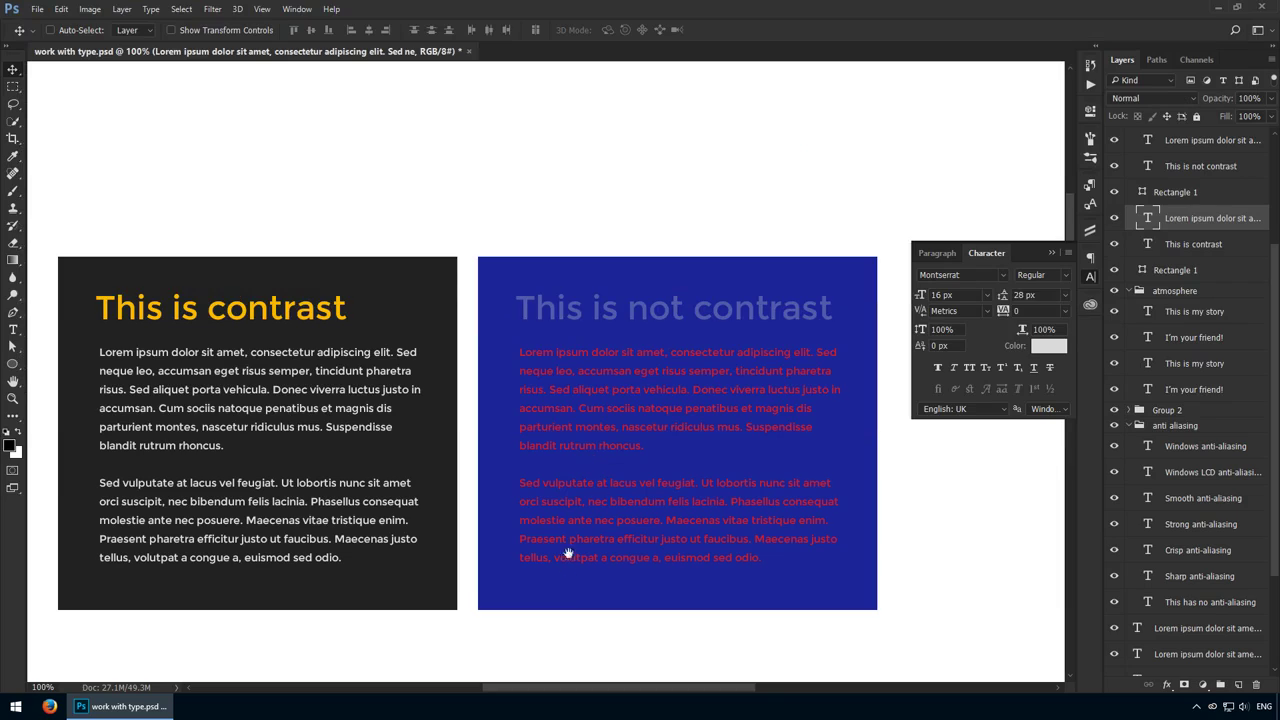
{"action": "left_click_drag", "start_coordinate": [571, 543], "coordinate": [574, 389]}
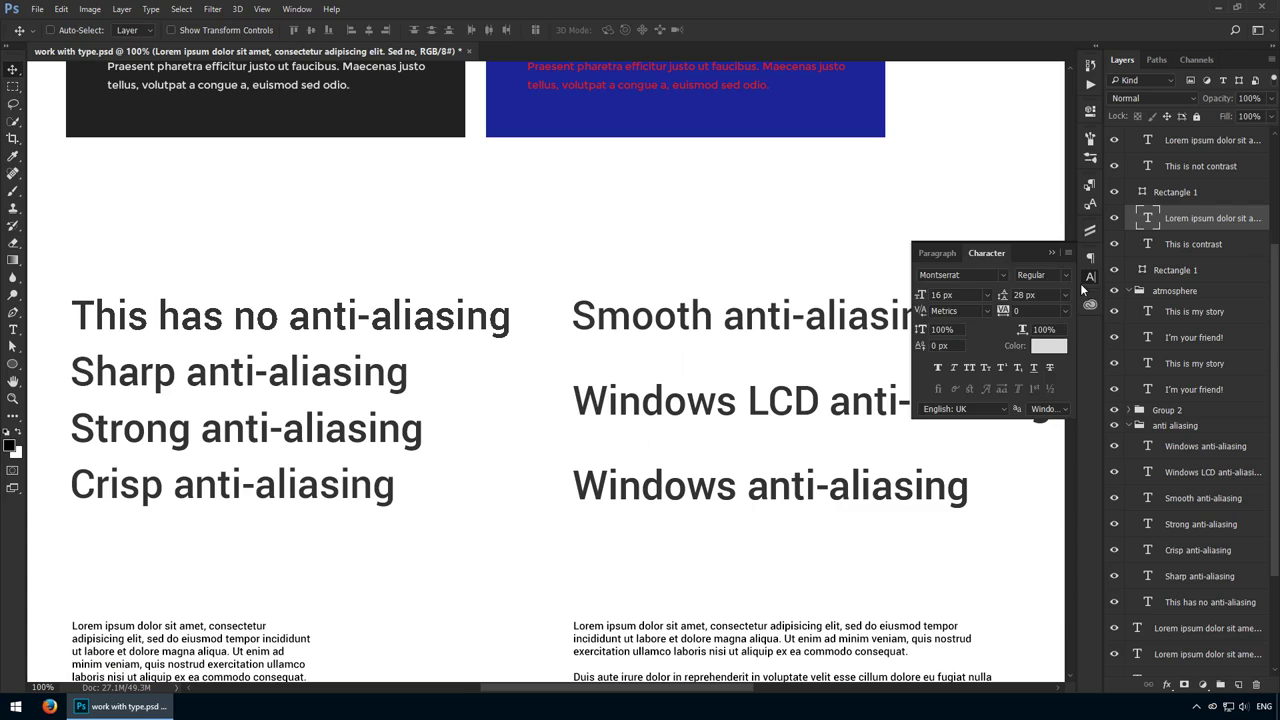
{"action": "left_click", "coordinate": [1090, 276]}
{"action": "key", "text": "z"}
{"action": "left_click_drag", "start_coordinate": [277, 427], "coordinate": [421, 333]}
{"action": "left_click", "coordinate": [464, 268], "text": "ctrl"}
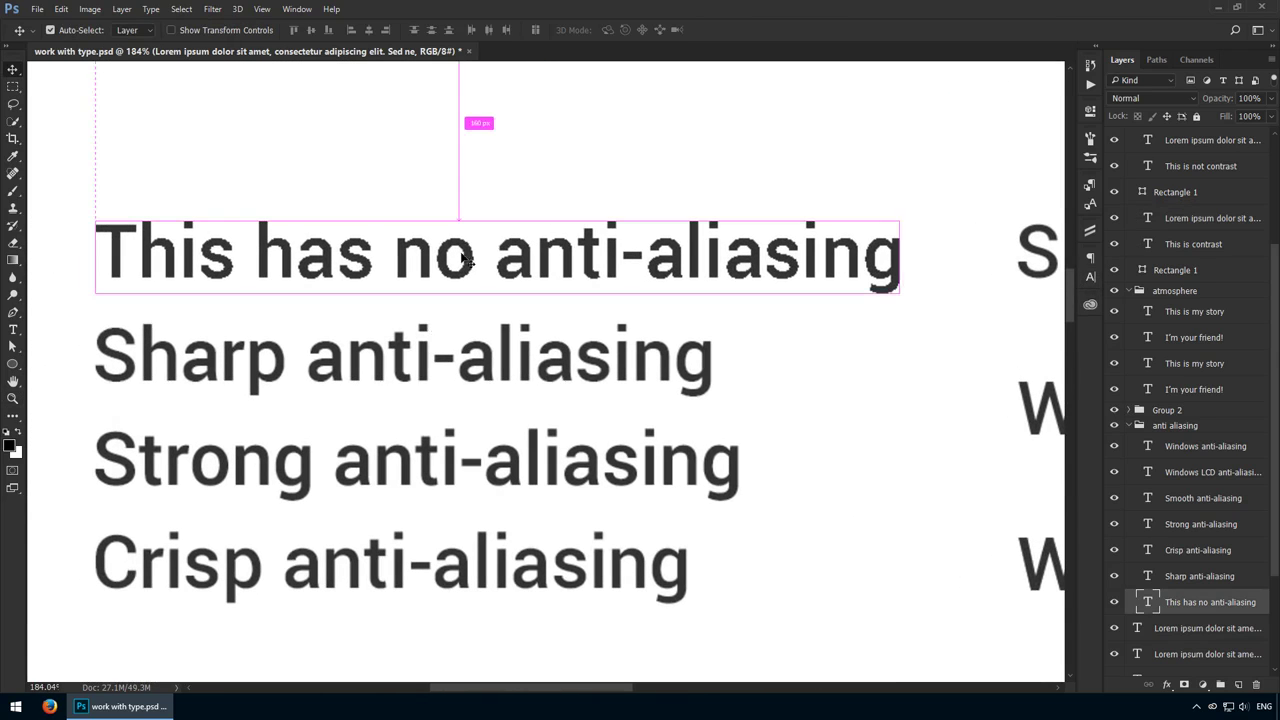
{"action": "left_click", "coordinate": [1090, 277]}
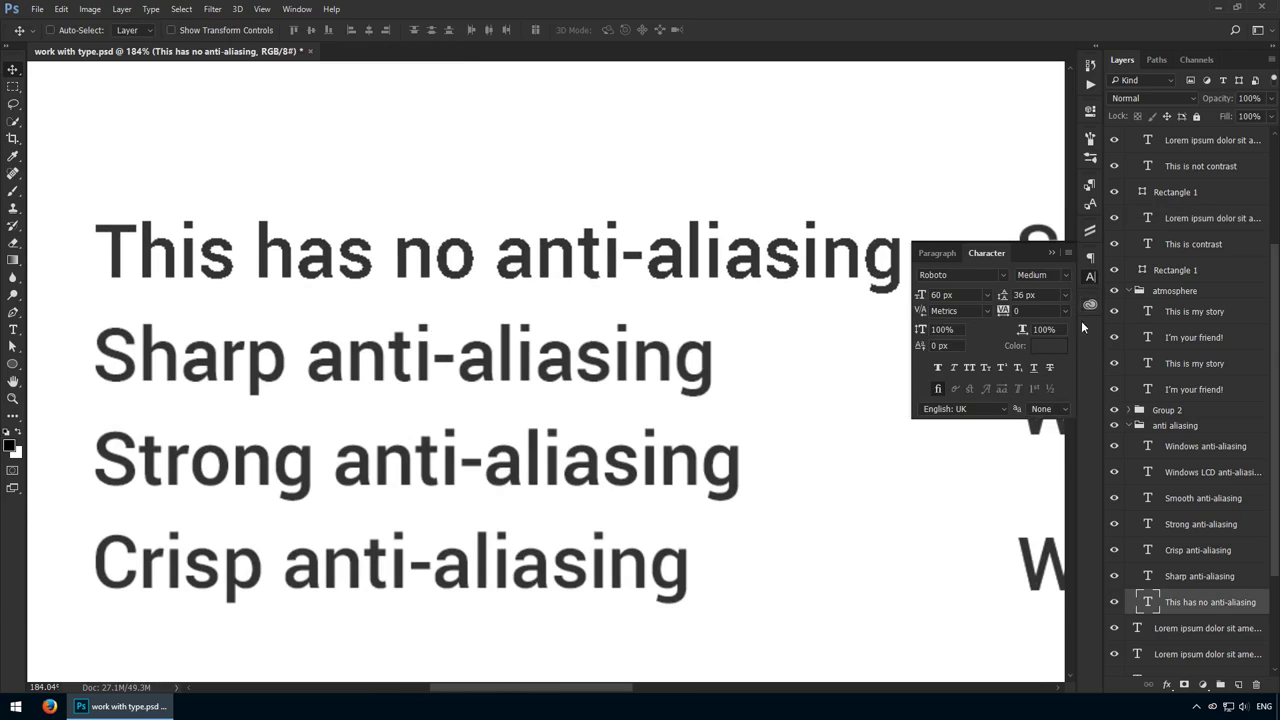
{"action": "left_click", "coordinate": [1061, 406]}
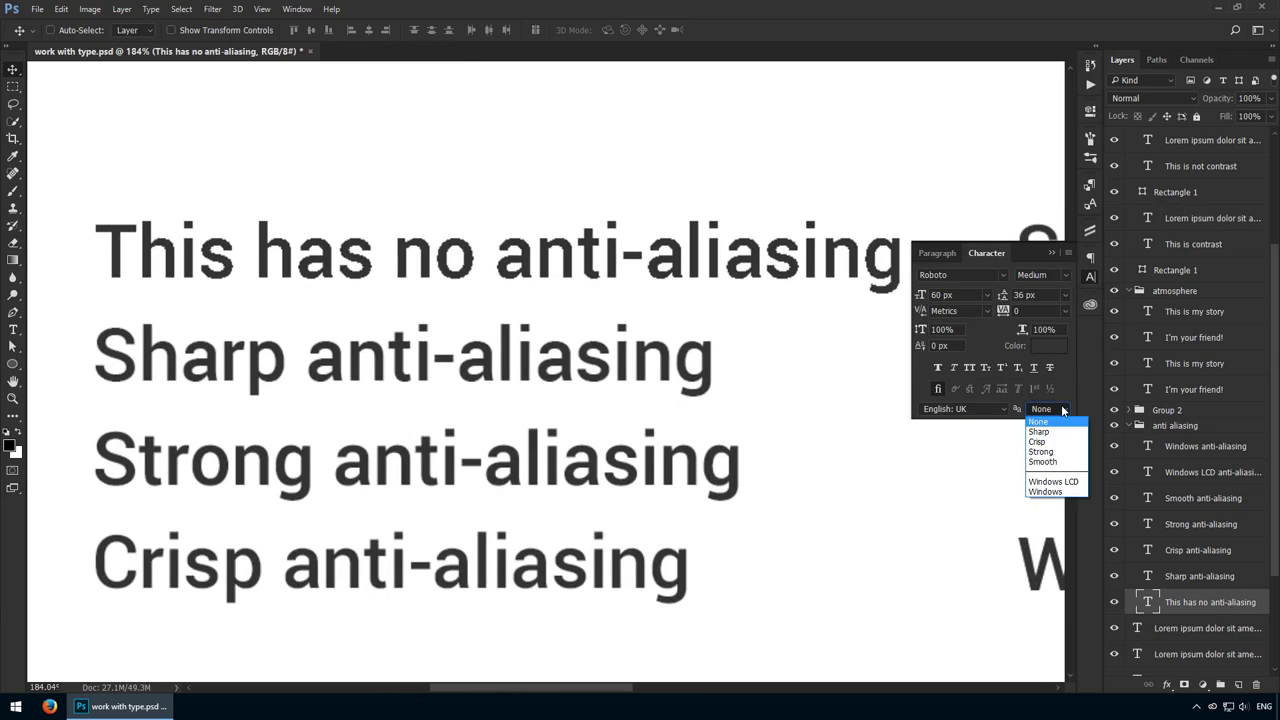
{"action": "left_click", "coordinate": [1062, 410]}
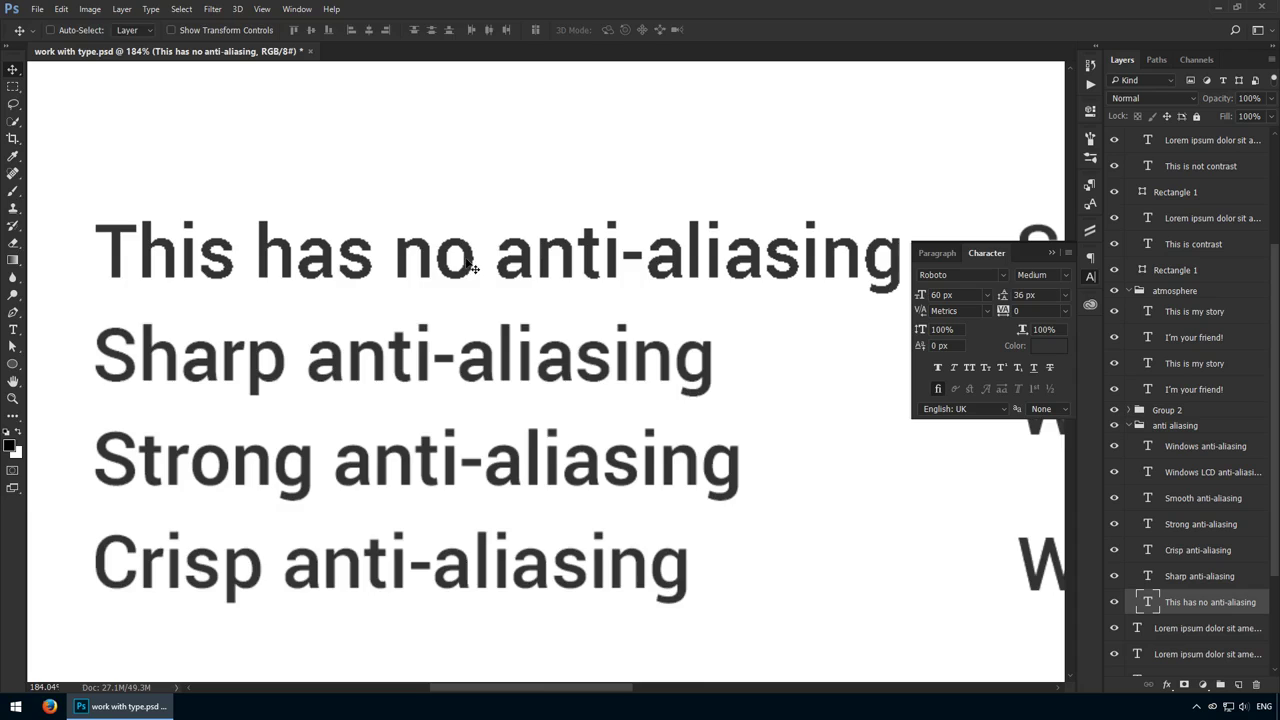
Inspect the letter edges of the no-anti-aliasing and Sharp lines at high magnification, keeping the selected line's anti-aliasing at None
{"action": "key", "text": "z"}
{"action": "left_click_drag", "start_coordinate": [470, 267], "coordinate": [503, 277]}
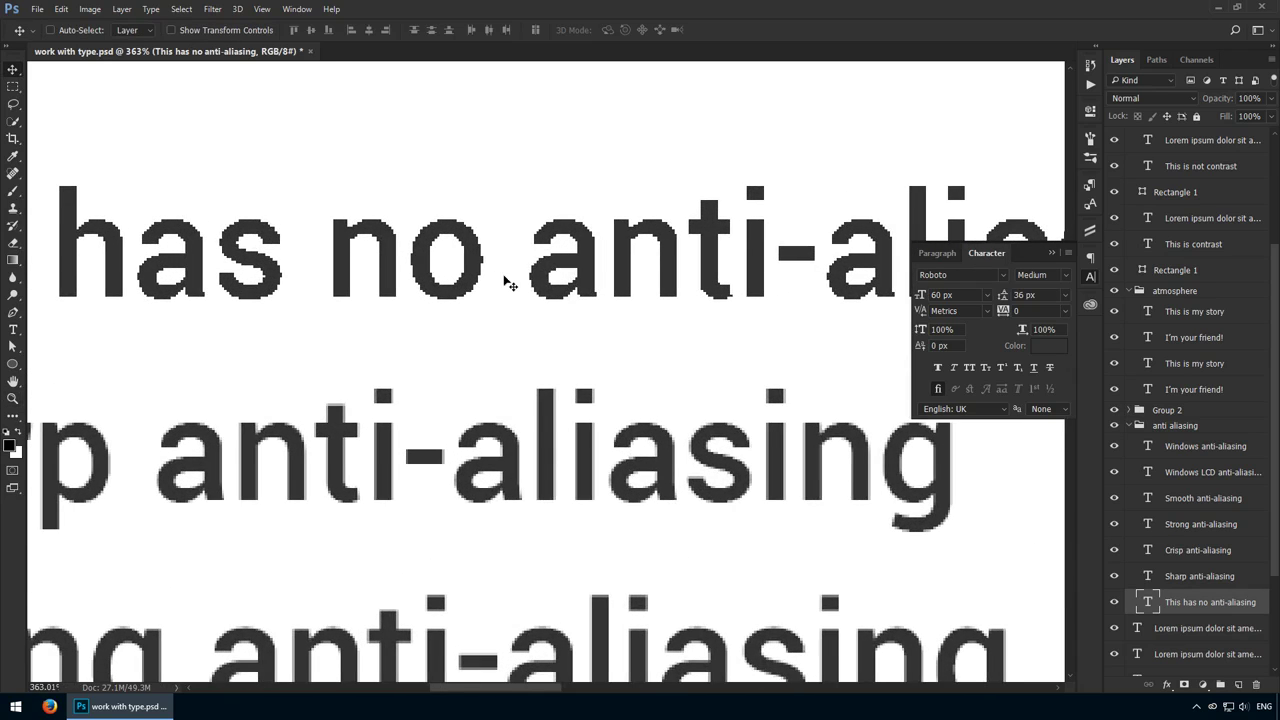
{"action": "left_click_drag", "start_coordinate": [709, 329], "coordinate": [214, 277]}
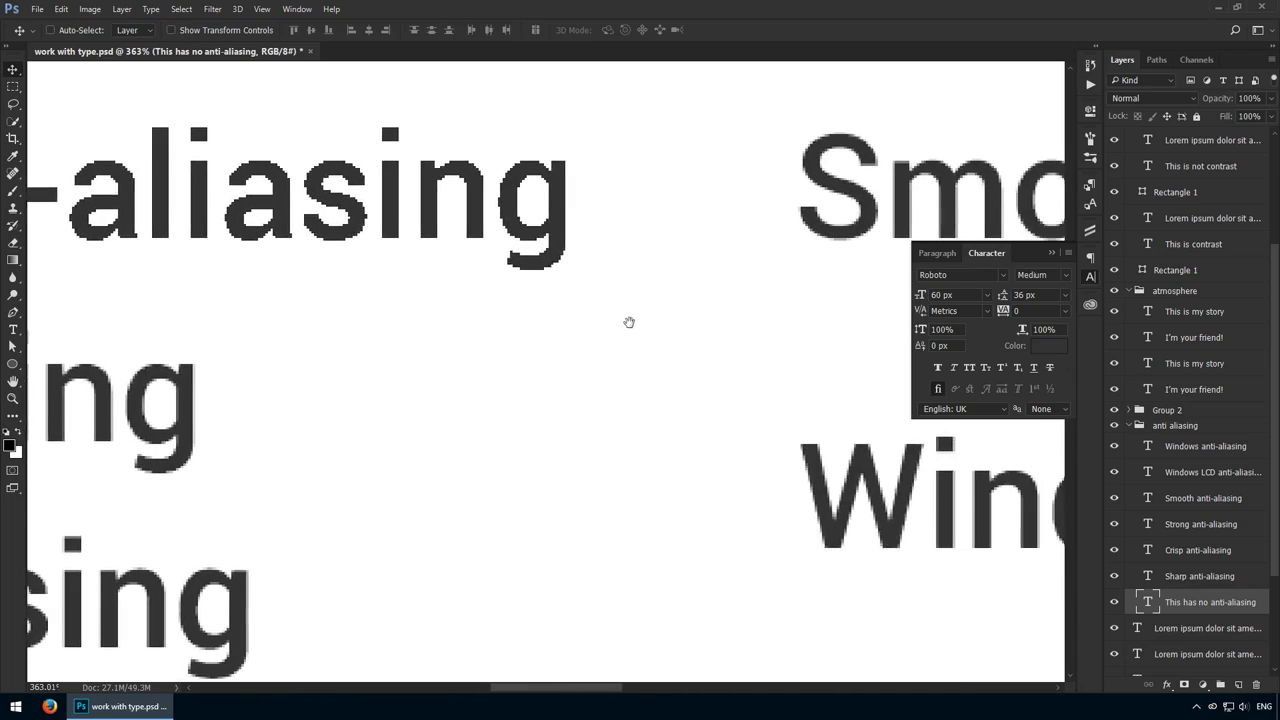
{"action": "scroll", "coordinate": [541, 313], "scroll_direction": "left", "scroll_amount": 10}
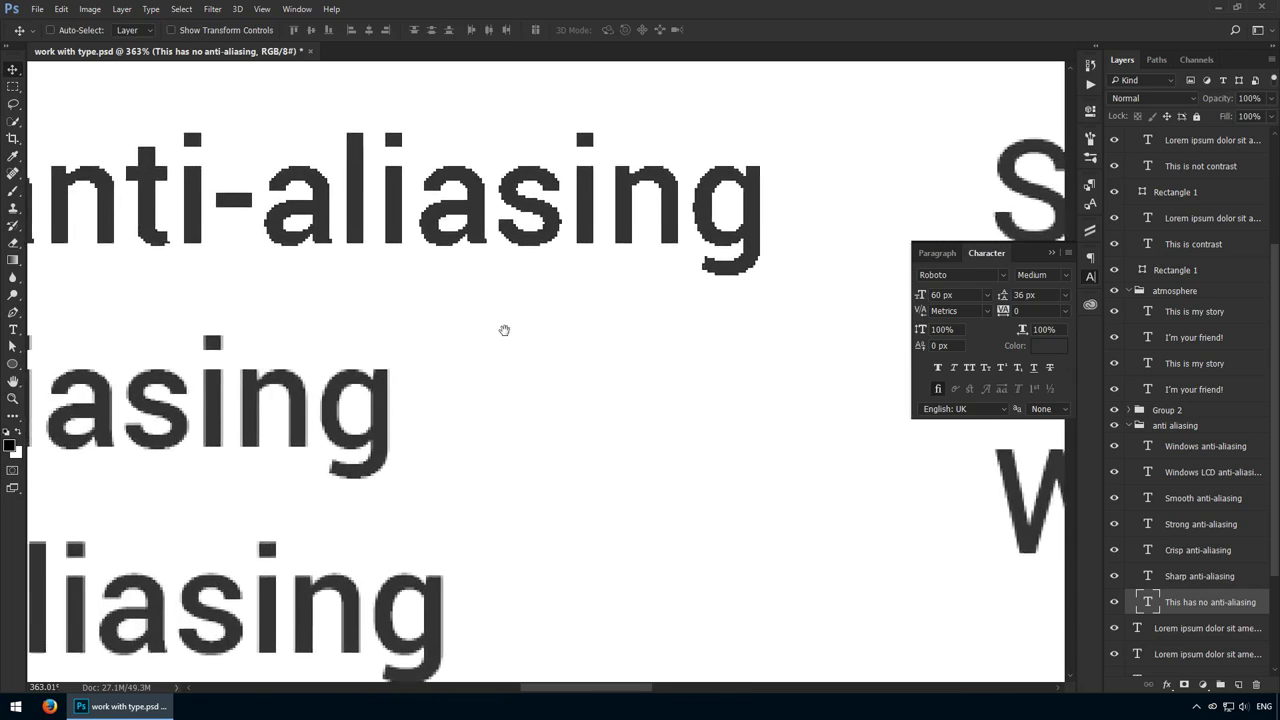
{"action": "left_click_drag", "start_coordinate": [381, 358], "coordinate": [471, 337]}
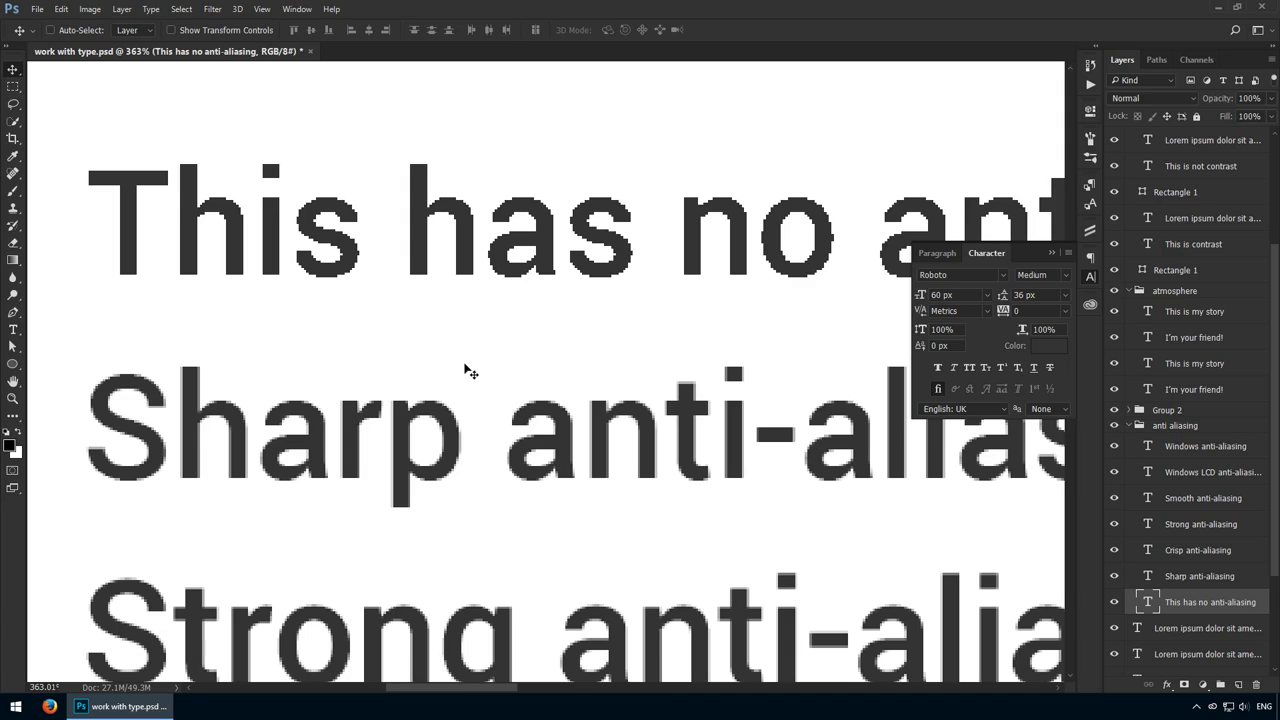
{"action": "key", "text": "ctrl+space"}
{"action": "left_click_drag", "start_coordinate": [177, 410], "coordinate": [716, 460]}
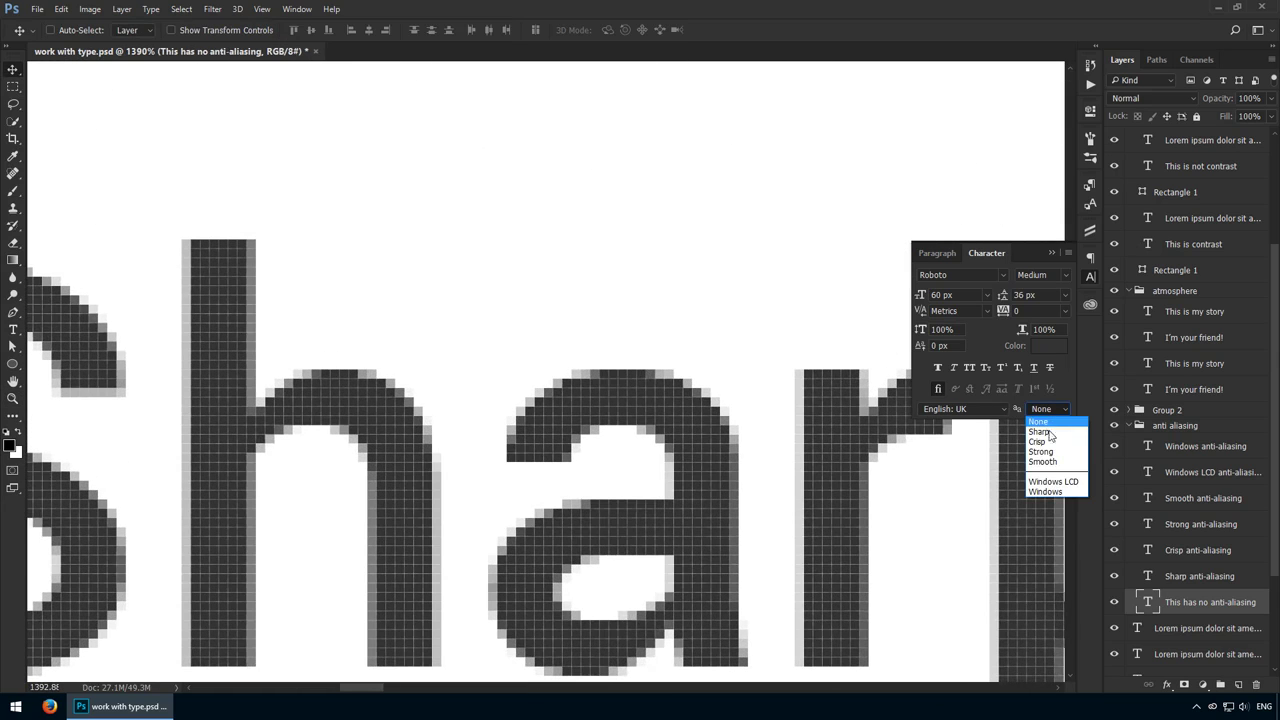
{"action": "left_click", "coordinate": [1037, 421]}
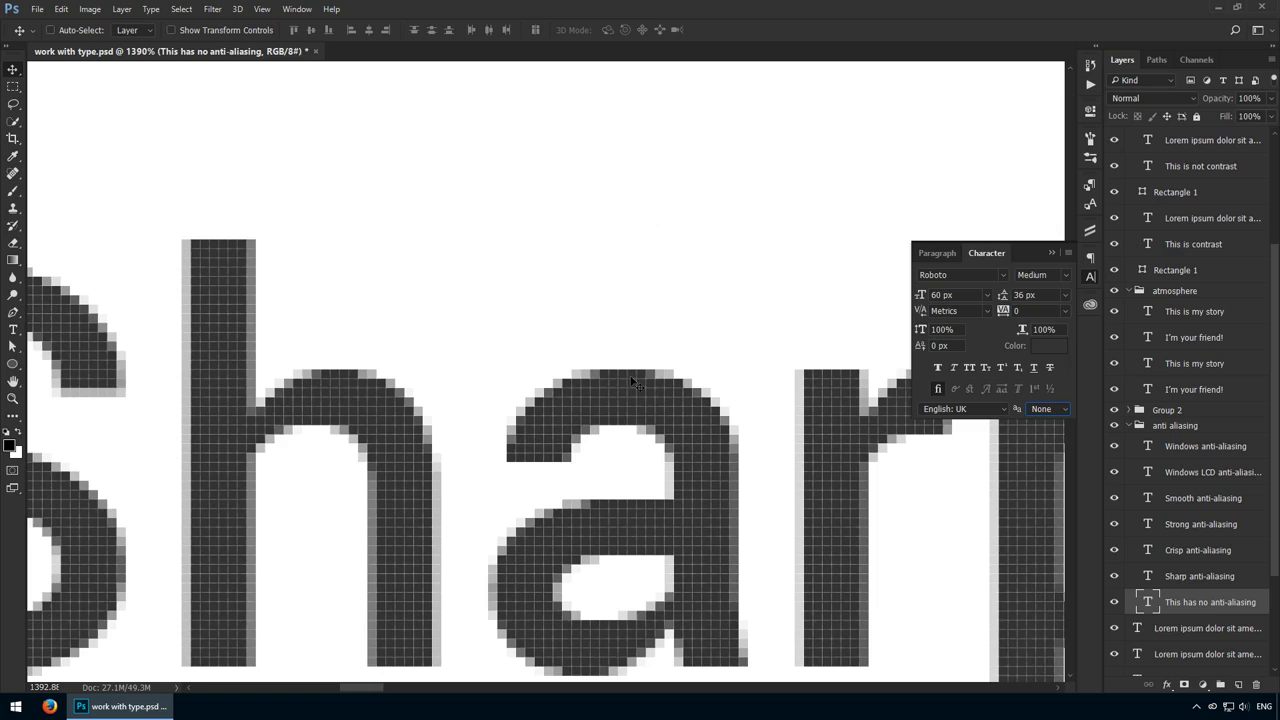
Select the "Strong anti-aliasing" line and compare its letter edges with those of the Sharp line at pixel level
{"action": "key", "text": "ctrl+1"}
{"action": "key", "text": "space"}
{"action": "left_click_drag", "start_coordinate": [657, 381], "coordinate": [371, 381]}
{"action": "left_click", "coordinate": [371, 381]}
{"action": "left_click", "coordinate": [350, 436]}
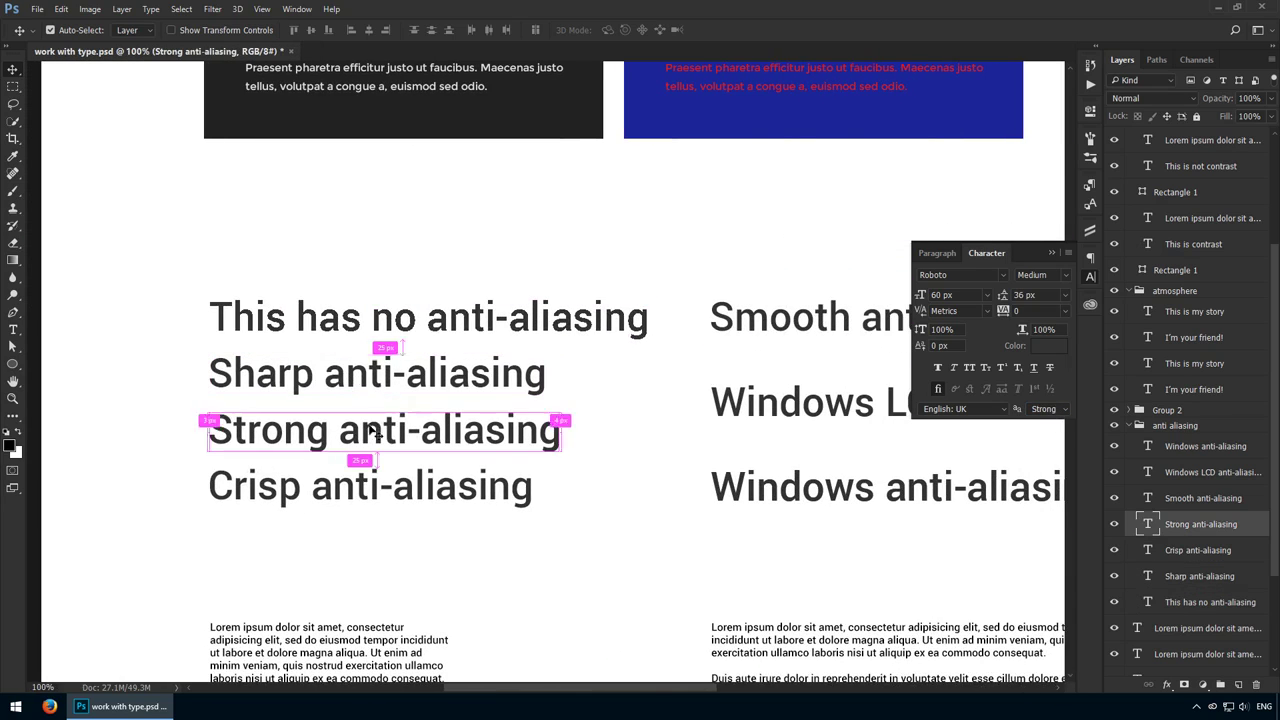
{"action": "key", "text": "z"}
{"action": "left_click_drag", "start_coordinate": [226, 424], "coordinate": [426, 397]}
{"action": "key", "text": "v"}
{"action": "key", "text": "space"}
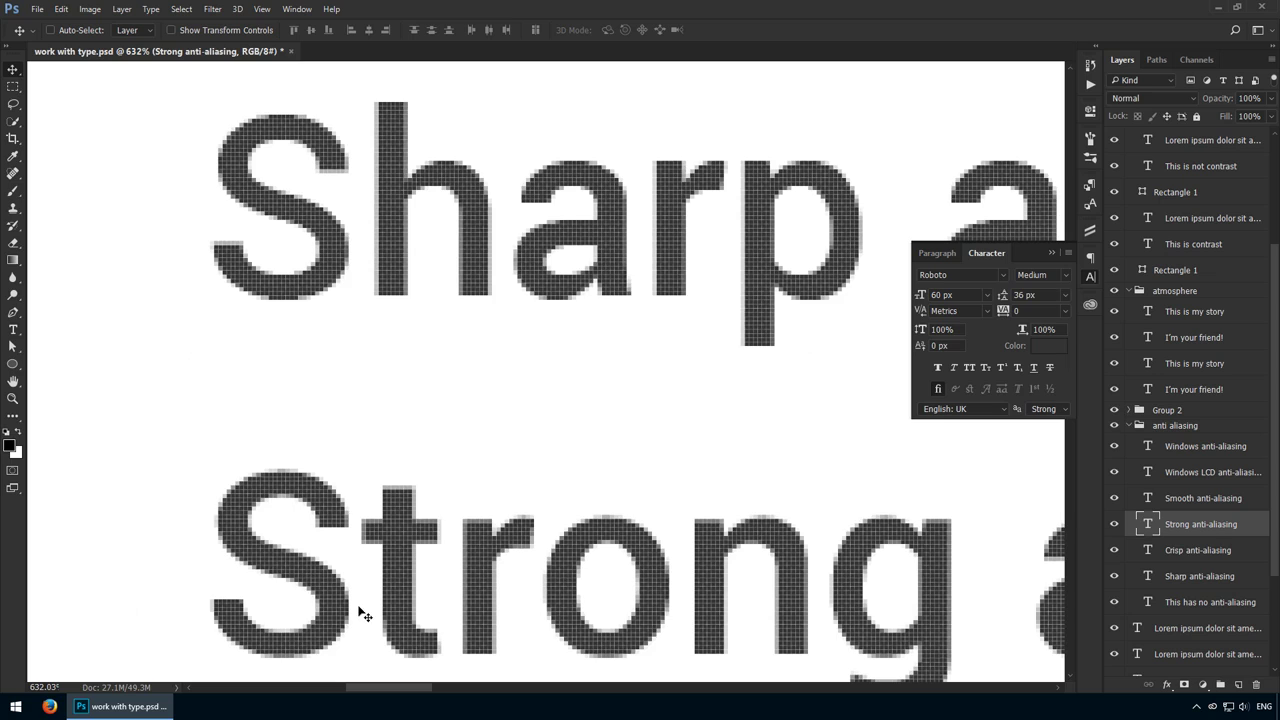
{"action": "left_click_drag", "start_coordinate": [378, 577], "coordinate": [328, 562]}
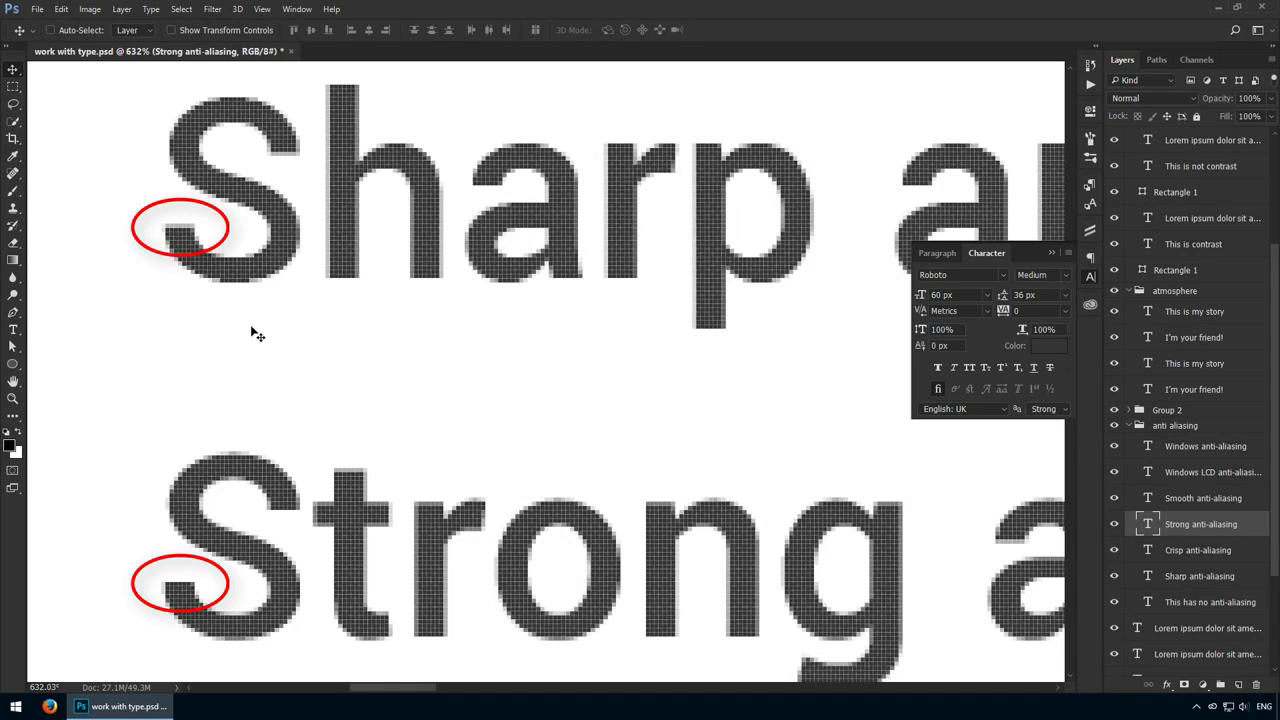
{"action": "left_click_drag", "start_coordinate": [165, 237], "coordinate": [330, 289]}
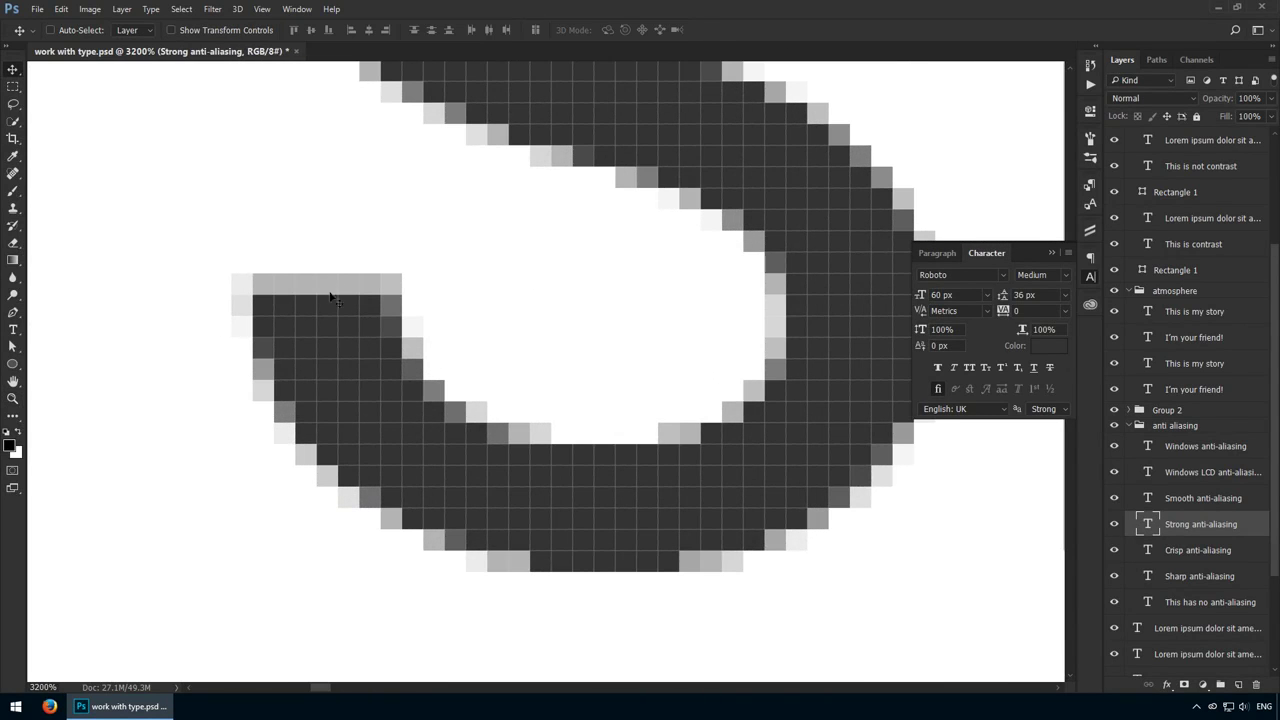
Compare the pixels of the initial S in the Strong and Sharp lines, finishing with the samples at 100%
{"action": "key", "text": "ctrl+1"}
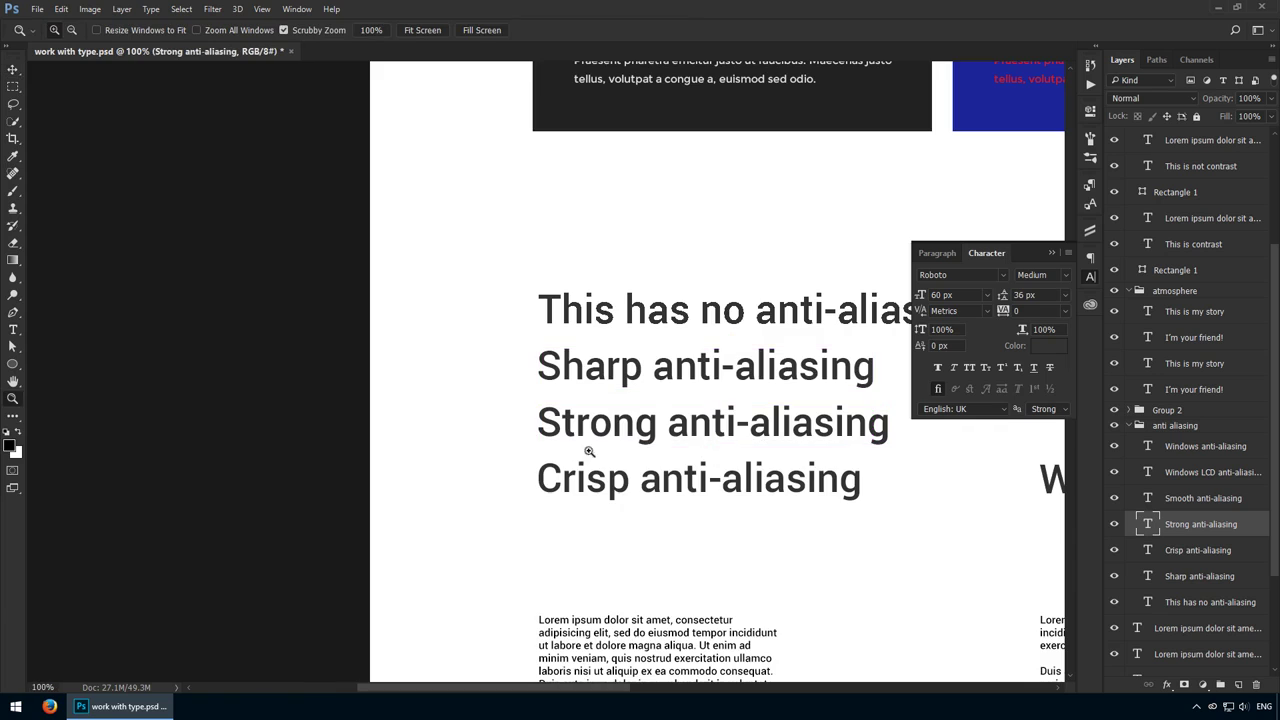
{"action": "left_click_drag", "start_coordinate": [589, 451], "coordinate": [670, 460]}
{"action": "left_click_drag", "start_coordinate": [279, 284], "coordinate": [303, 288]}
{"action": "left_click_drag", "start_coordinate": [211, 229], "coordinate": [422, 523]}
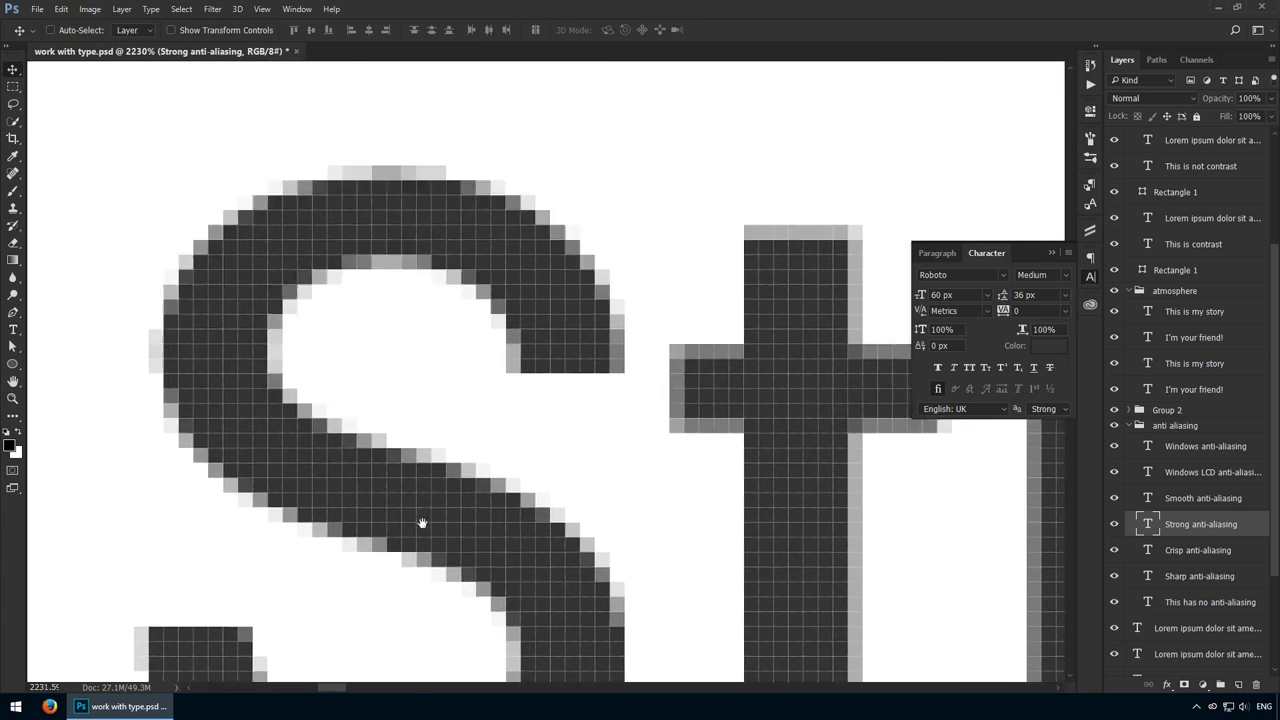
{"action": "left_click_drag", "start_coordinate": [380, 247], "coordinate": [389, 551]}
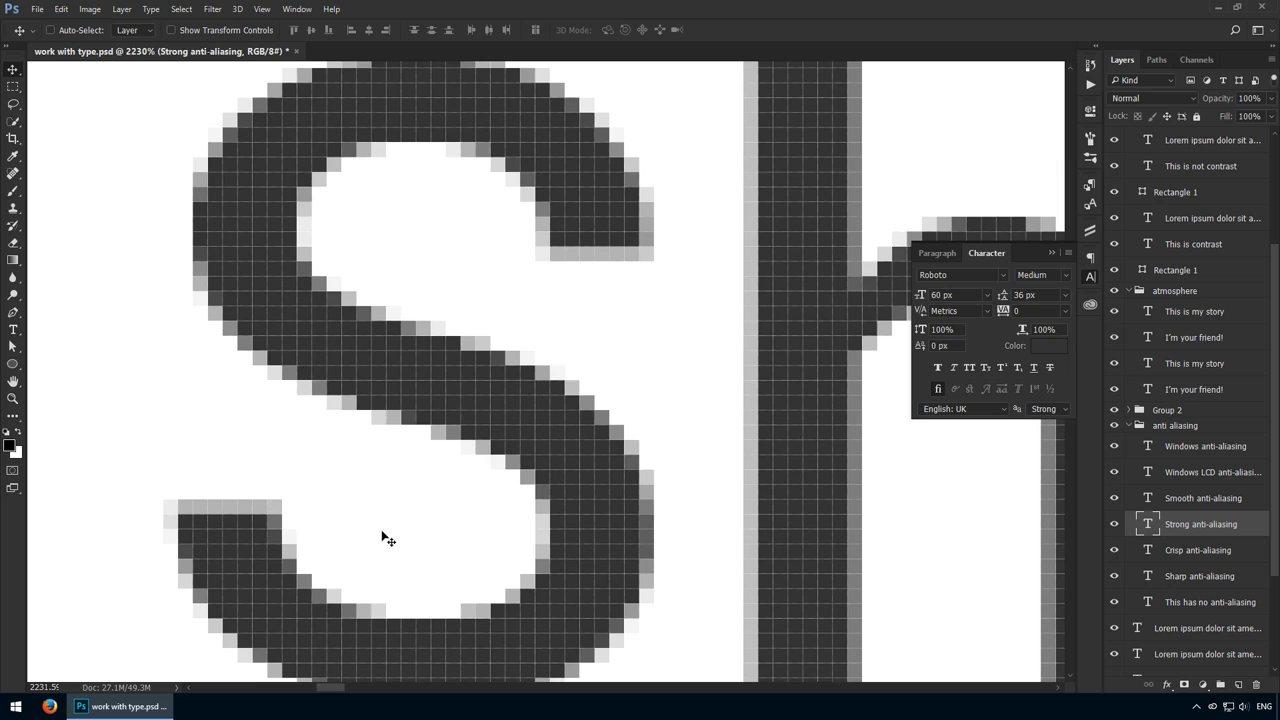
{"action": "key", "text": "ctrl+1"}
{"action": "left_click_drag", "start_coordinate": [571, 457], "coordinate": [323, 420]}
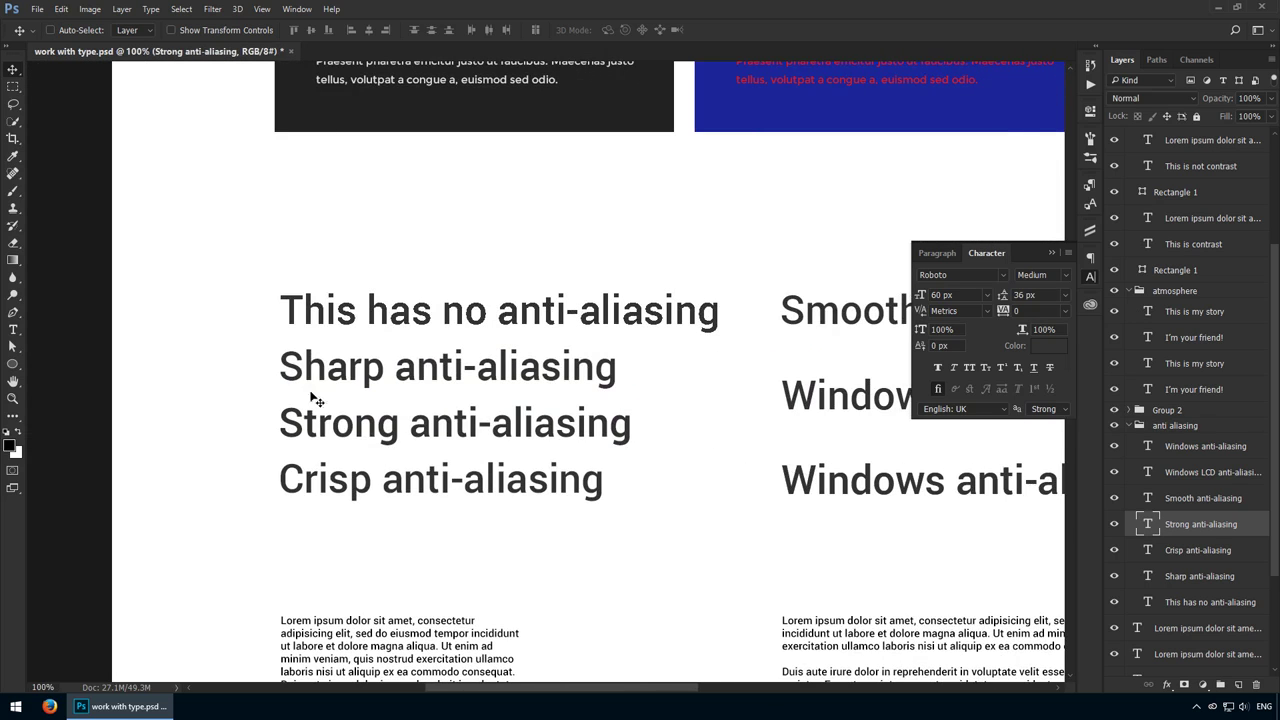
Compare the line lengths of the narrow and medium-width black paragraphs with those of the wide red paragraph below them
{"action": "left_click_drag", "start_coordinate": [537, 404], "coordinate": [323, 409]}
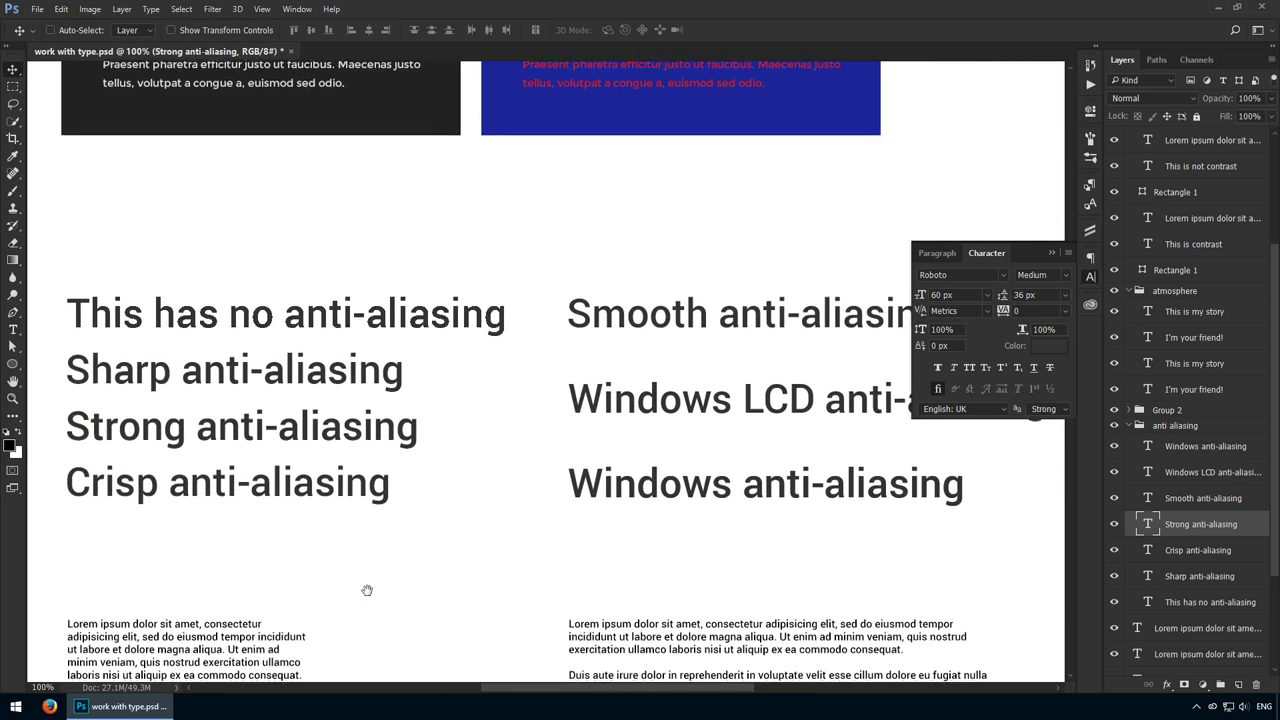
{"action": "left_click_drag", "start_coordinate": [367, 590], "coordinate": [374, 171]}
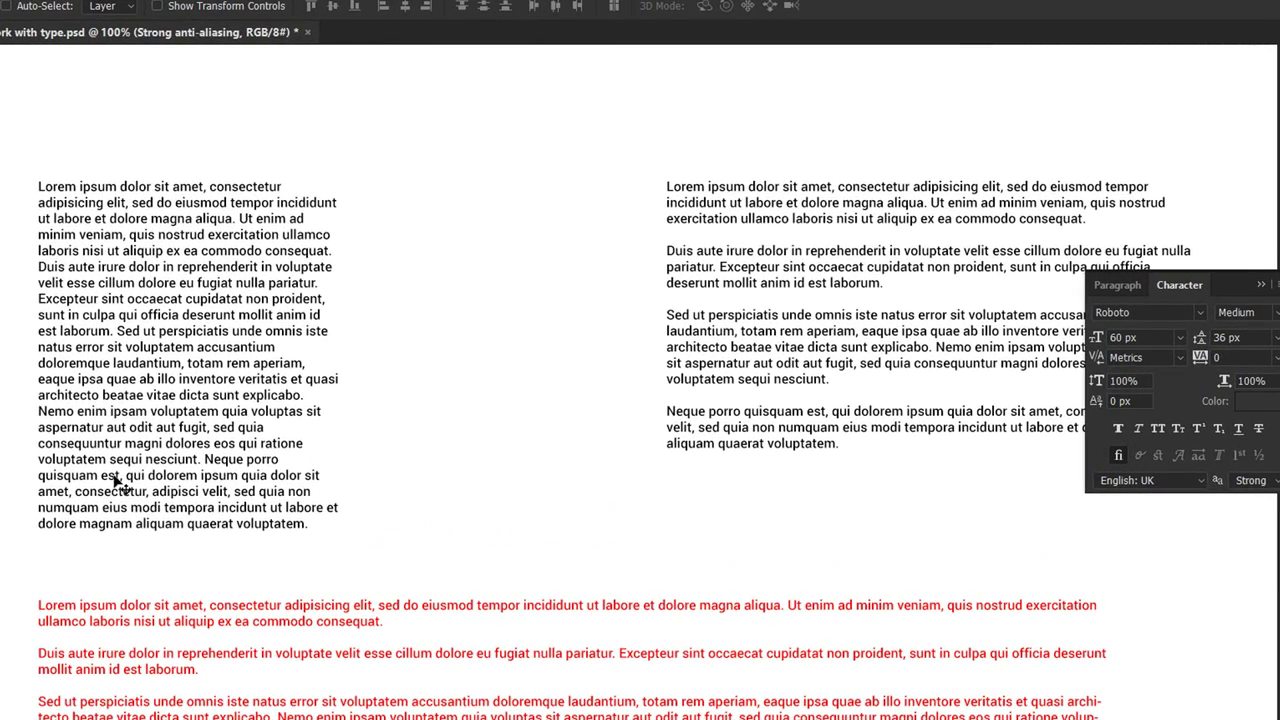
{"action": "left_click_drag", "start_coordinate": [280, 687], "coordinate": [270, 358]}
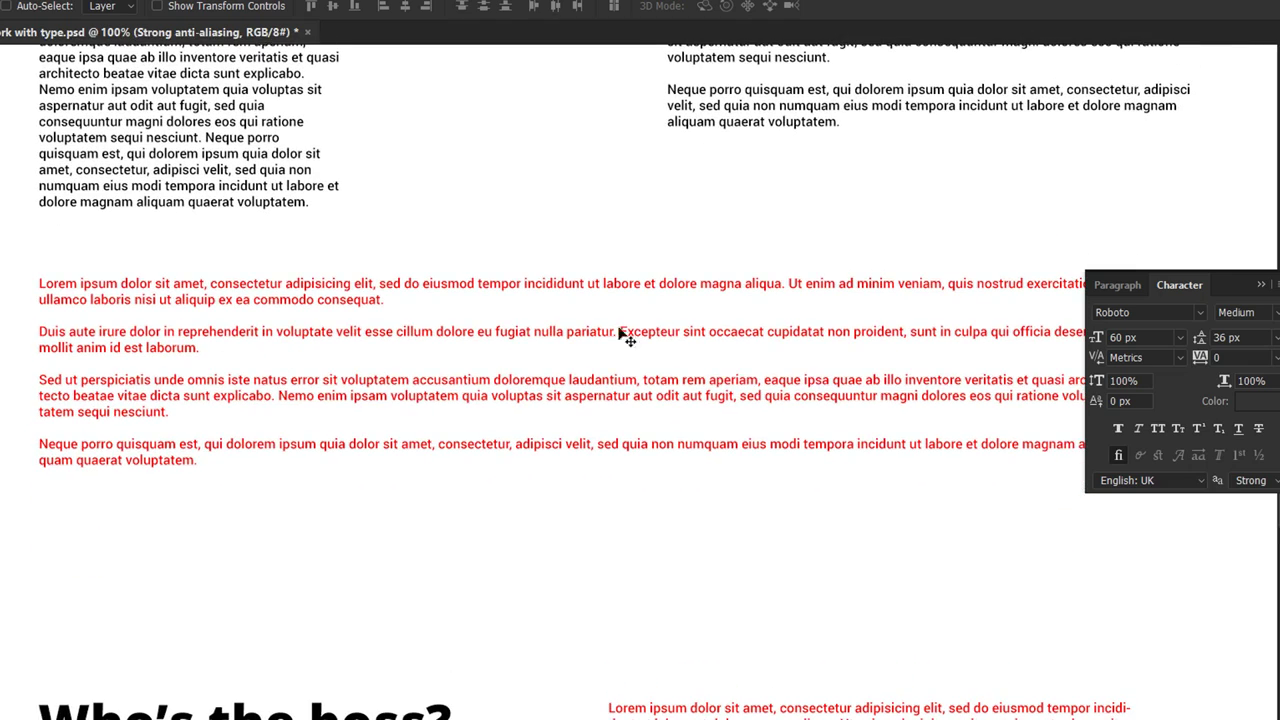
{"action": "scroll", "coordinate": [700, 400], "scroll_direction": "up", "scroll_amount": 2}
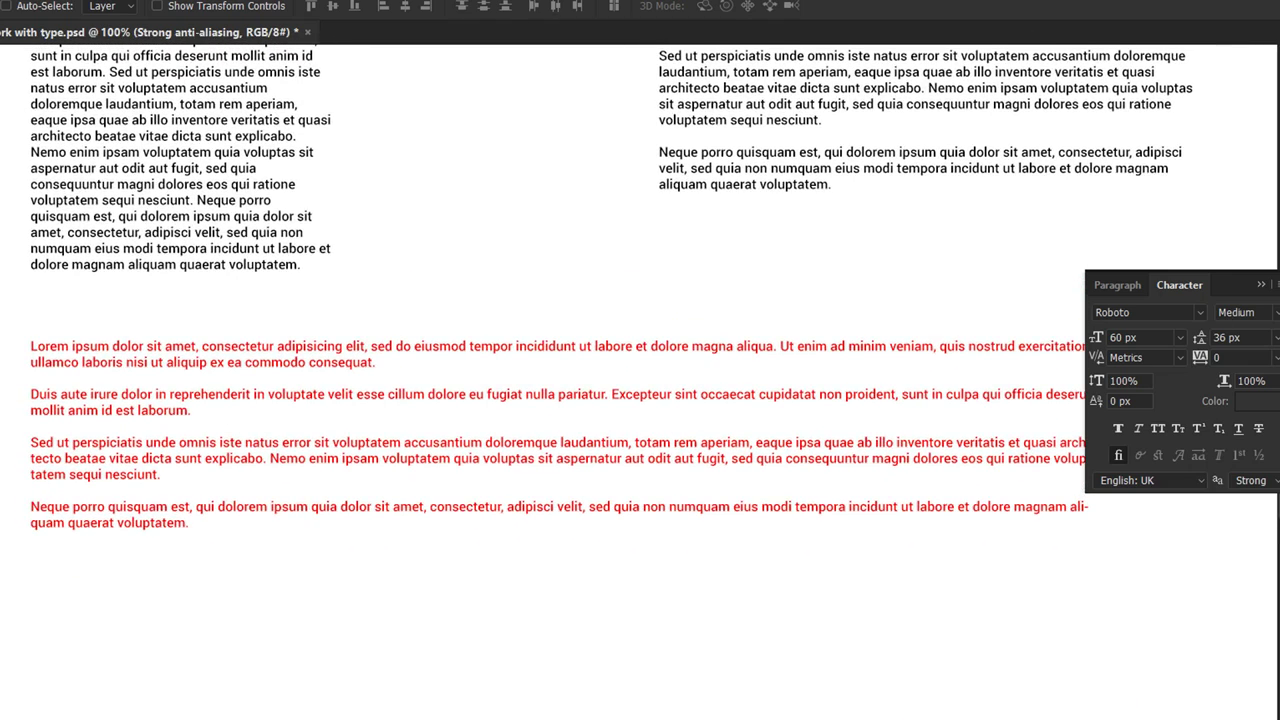
{"action": "scroll", "coordinate": [829, 420], "scroll_direction": "up", "scroll_amount": 2}
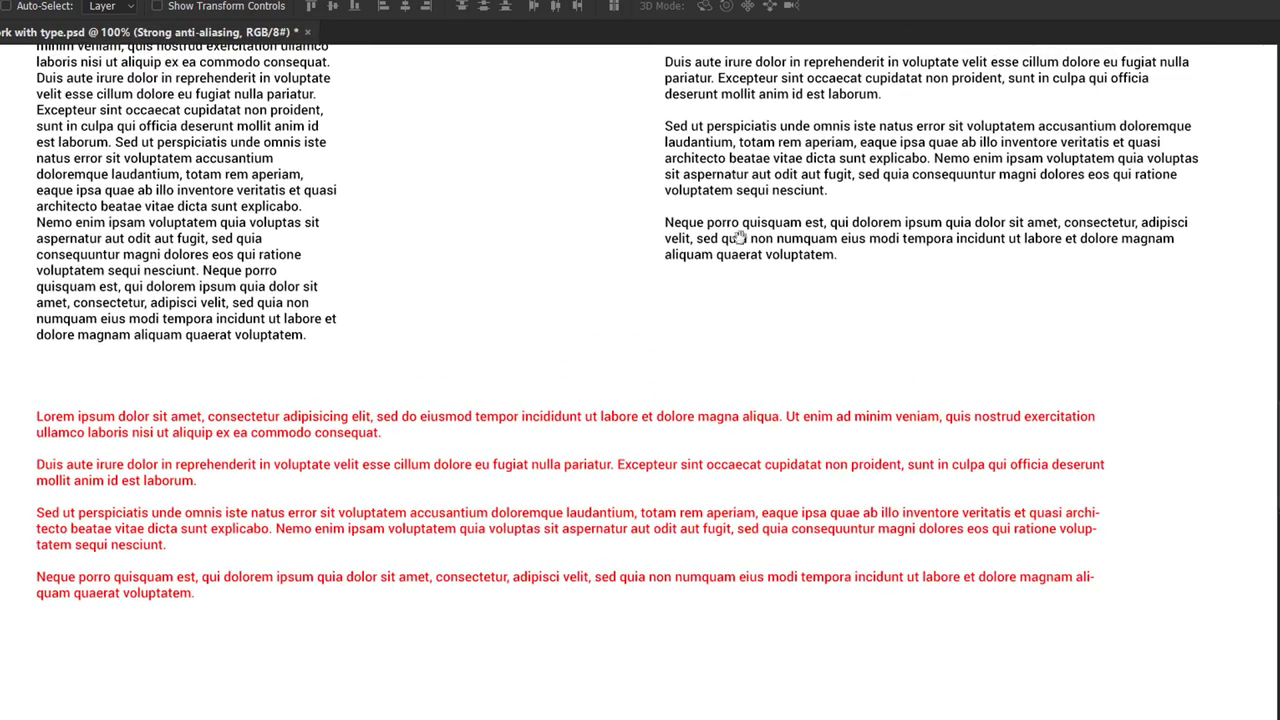
{"action": "scroll", "coordinate": [737, 238], "scroll_direction": "up", "scroll_amount": 3}
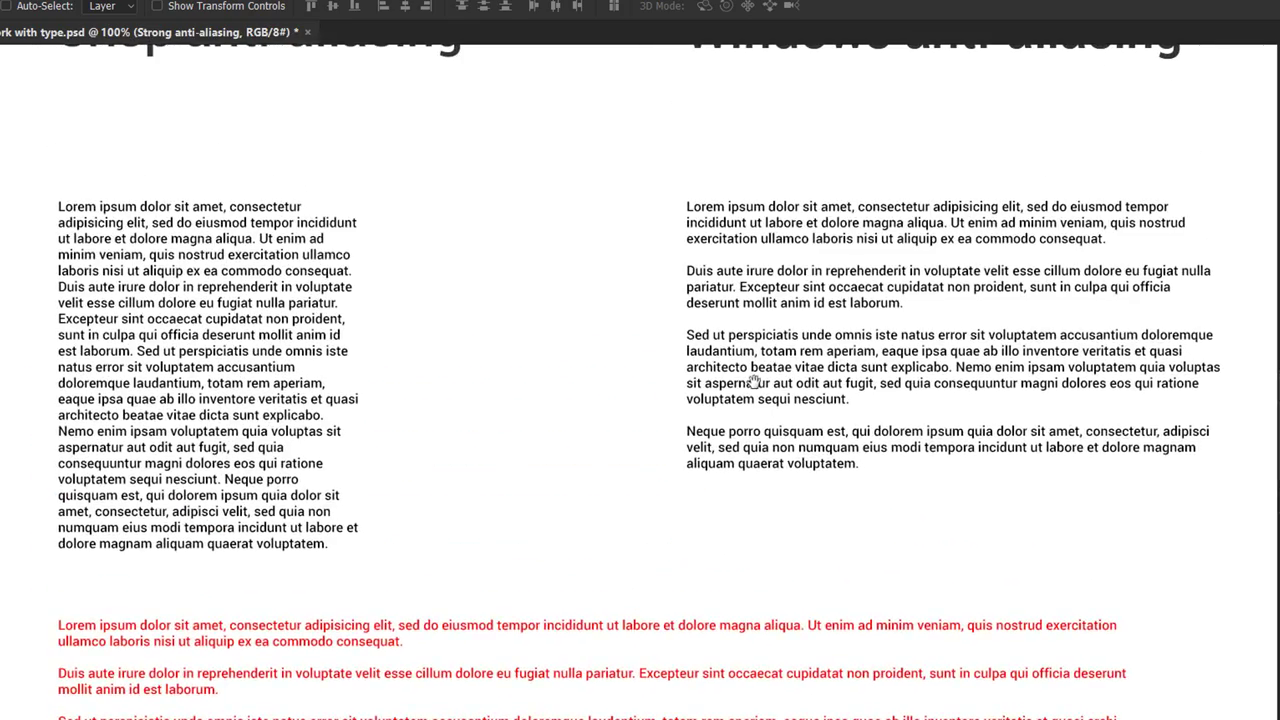
Try slightly narrowing the text box of the medium-width black Lorem ipsum paragraph so its lines rewrap
{"action": "left_click_drag", "start_coordinate": [755, 382], "coordinate": [657, 371]}
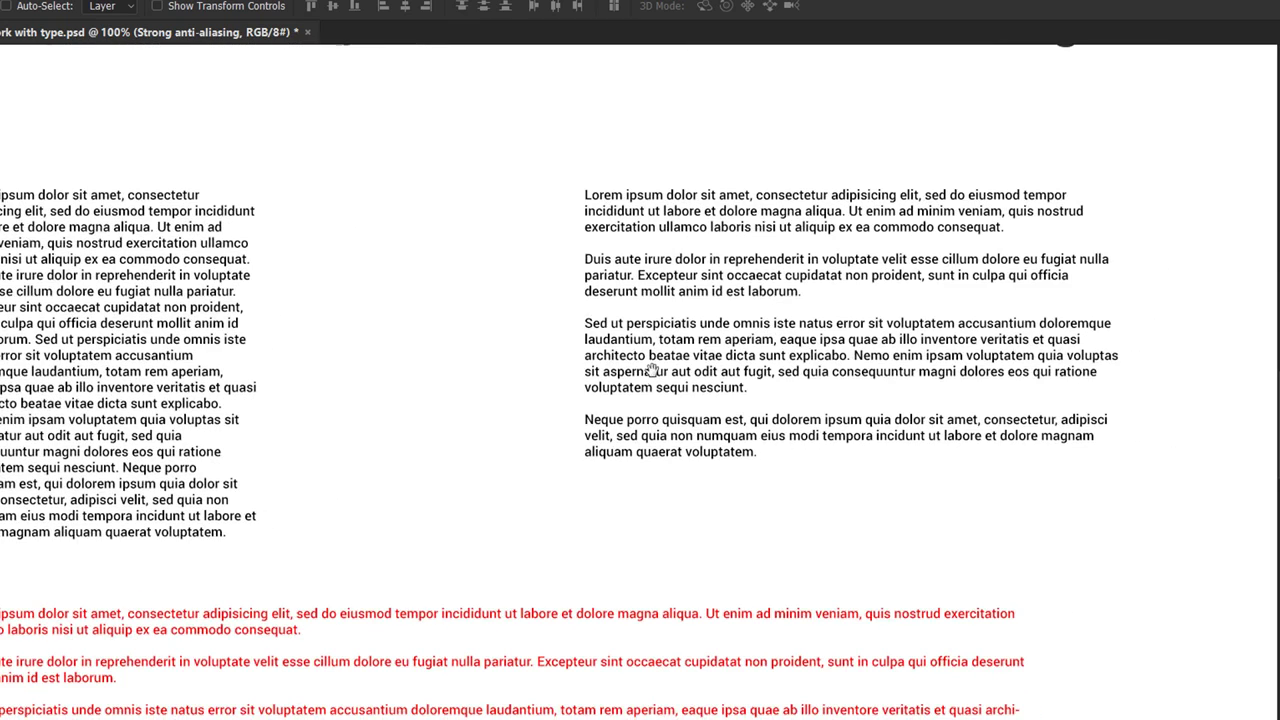
{"action": "key", "text": "t"}
{"action": "left_click", "coordinate": [708, 371]}
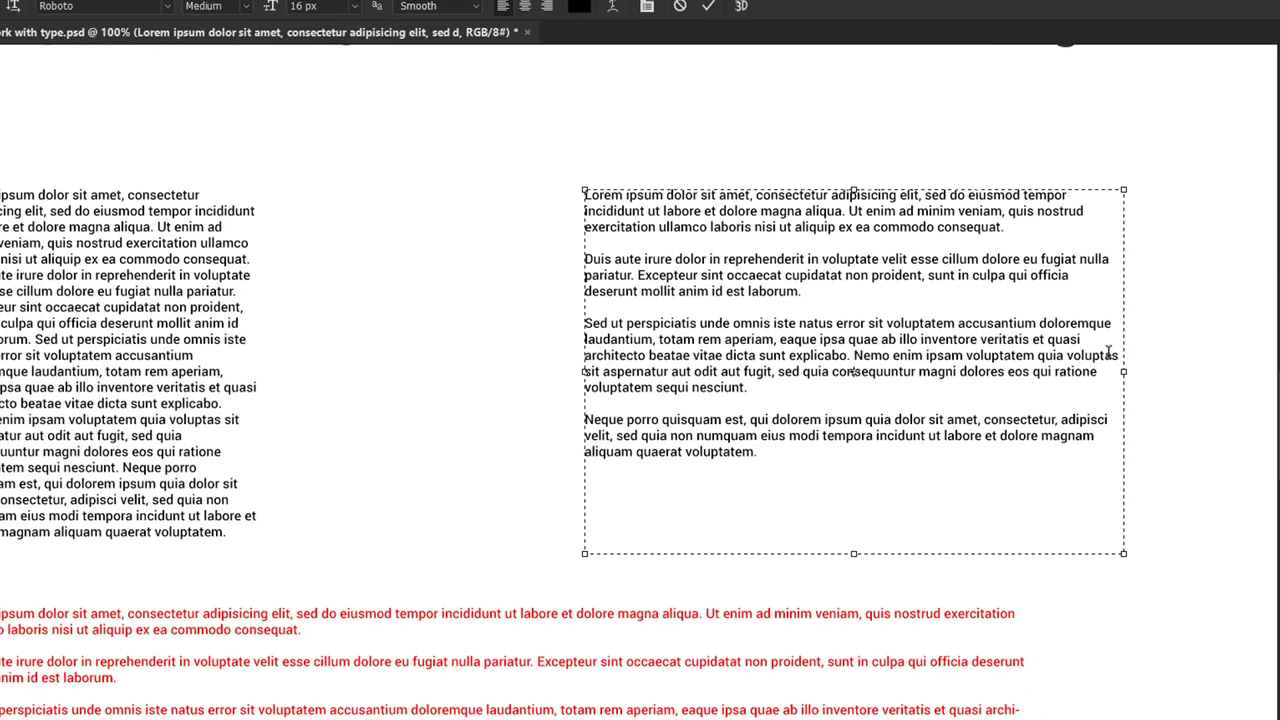
{"action": "left_click_drag", "start_coordinate": [1129, 372], "coordinate": [1093, 374]}
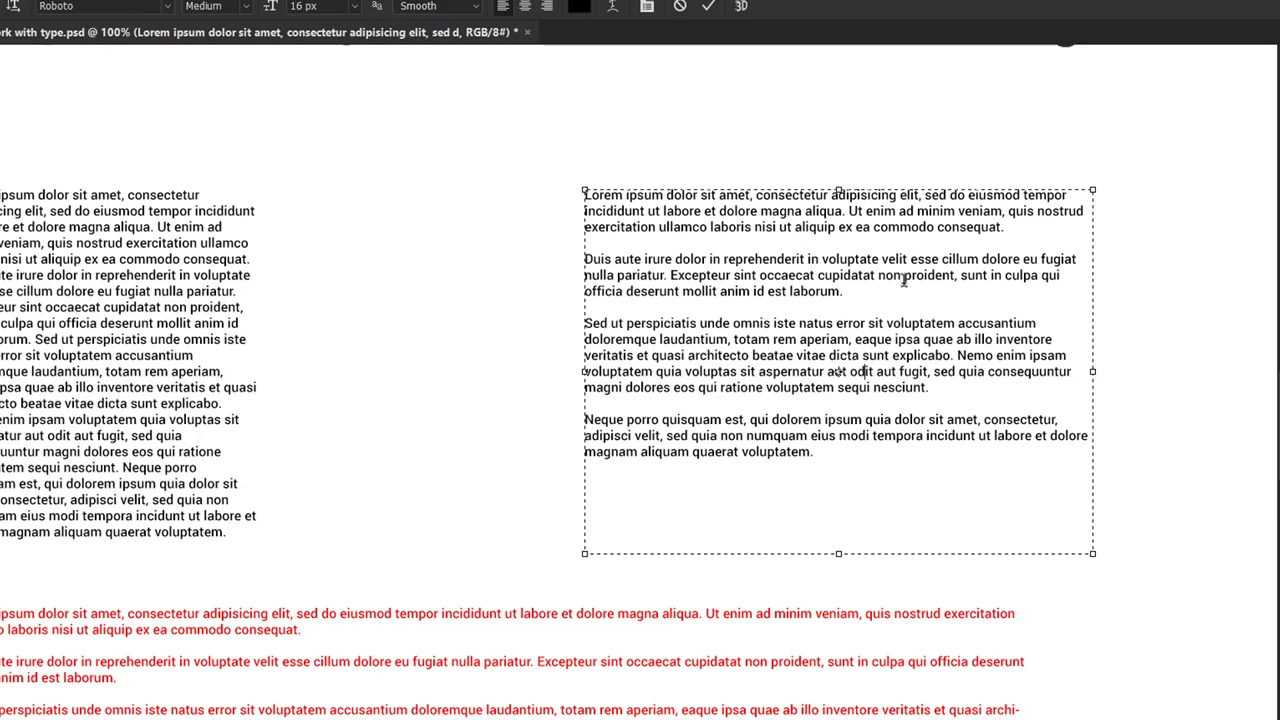
{"action": "key", "text": "ctrl+Return"}
{"action": "key", "text": "v"}
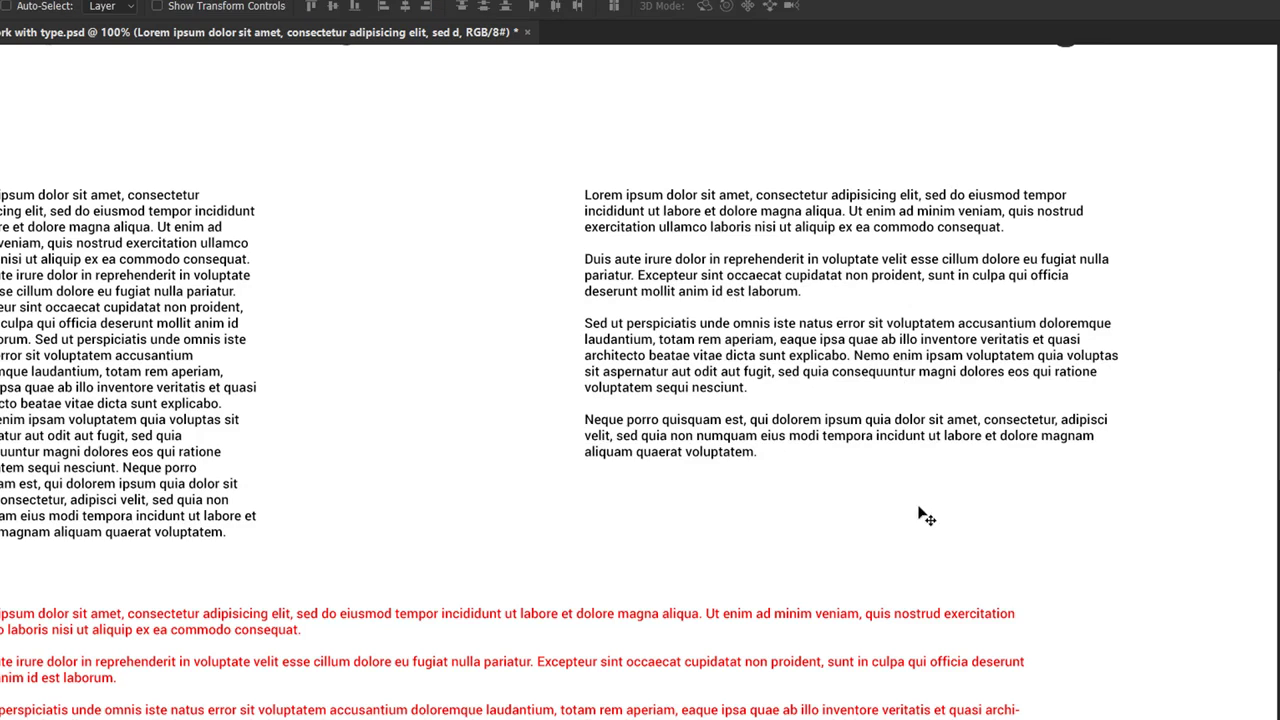
Review the paragraph widths once more and examine the paired "I'm your friend!" and "This is my story" font samples
{"action": "left_click_drag", "start_coordinate": [790, 462], "coordinate": [814, 474]}
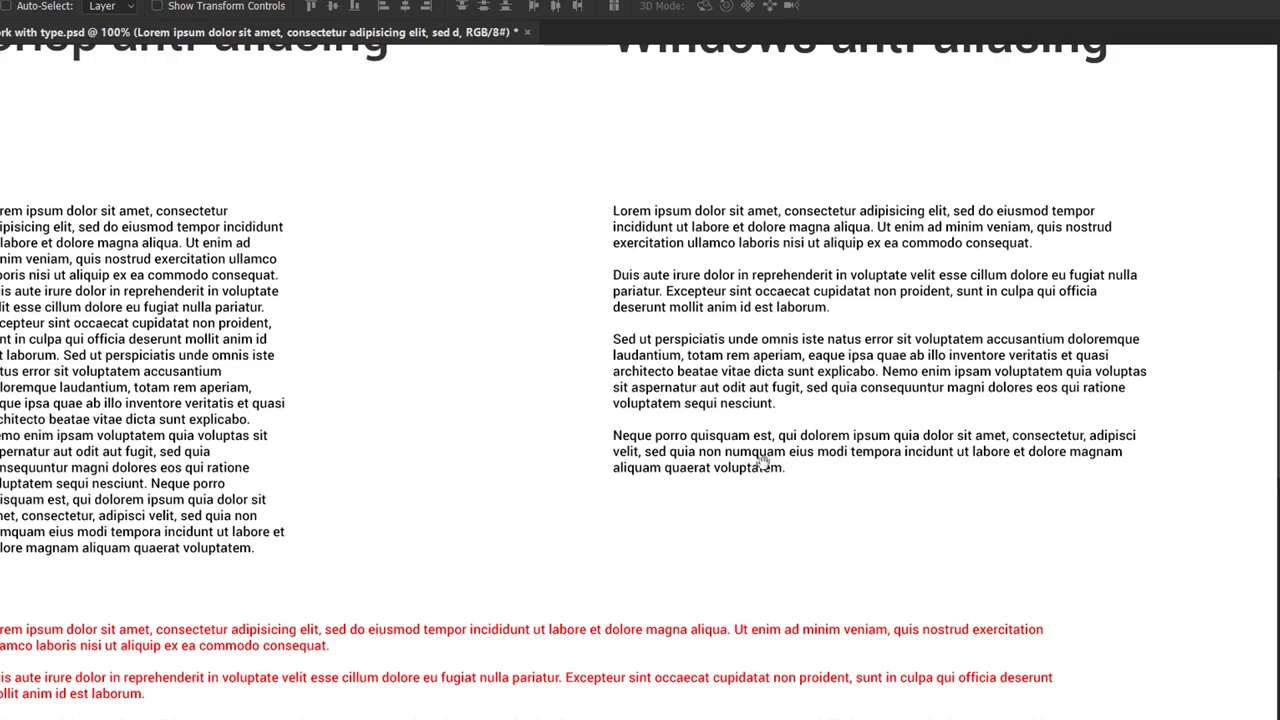
{"action": "left_click_drag", "start_coordinate": [744, 473], "coordinate": [797, 492]}
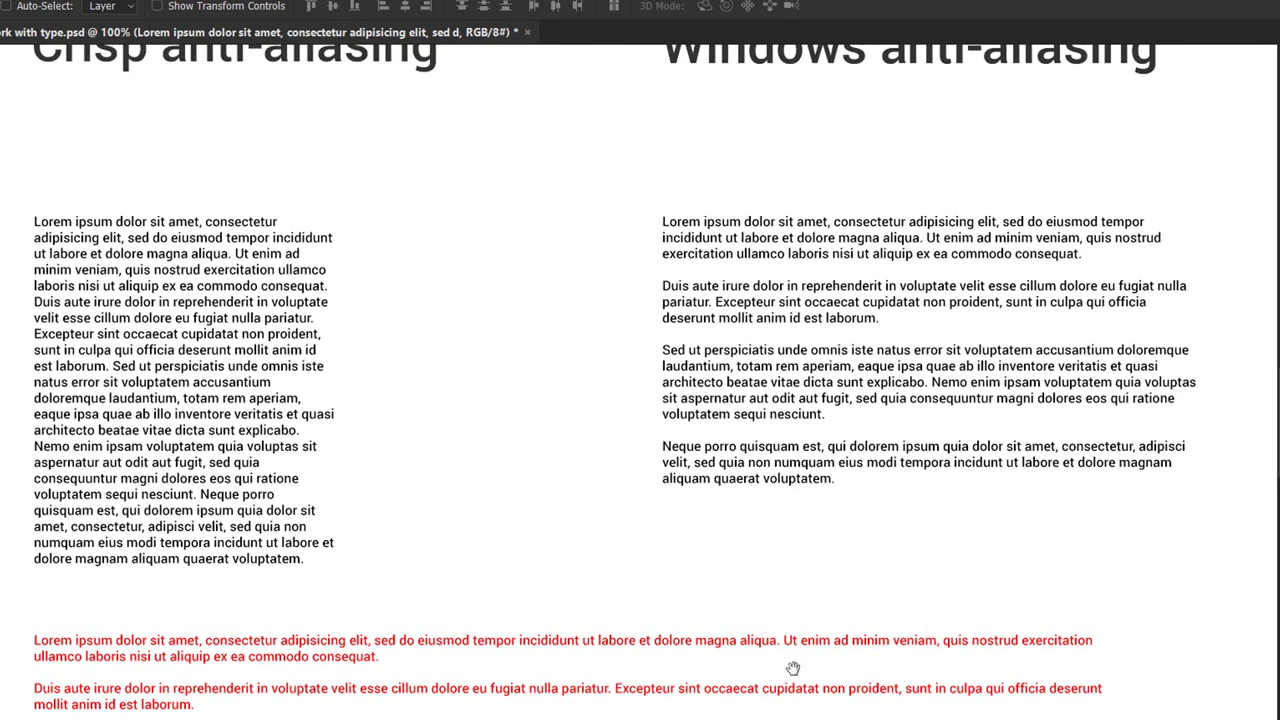
{"action": "scroll", "coordinate": [793, 663], "scroll_direction": "down", "scroll_amount": 10}
{"action": "left_click_drag", "start_coordinate": [713, 579], "coordinate": [729, 163]}
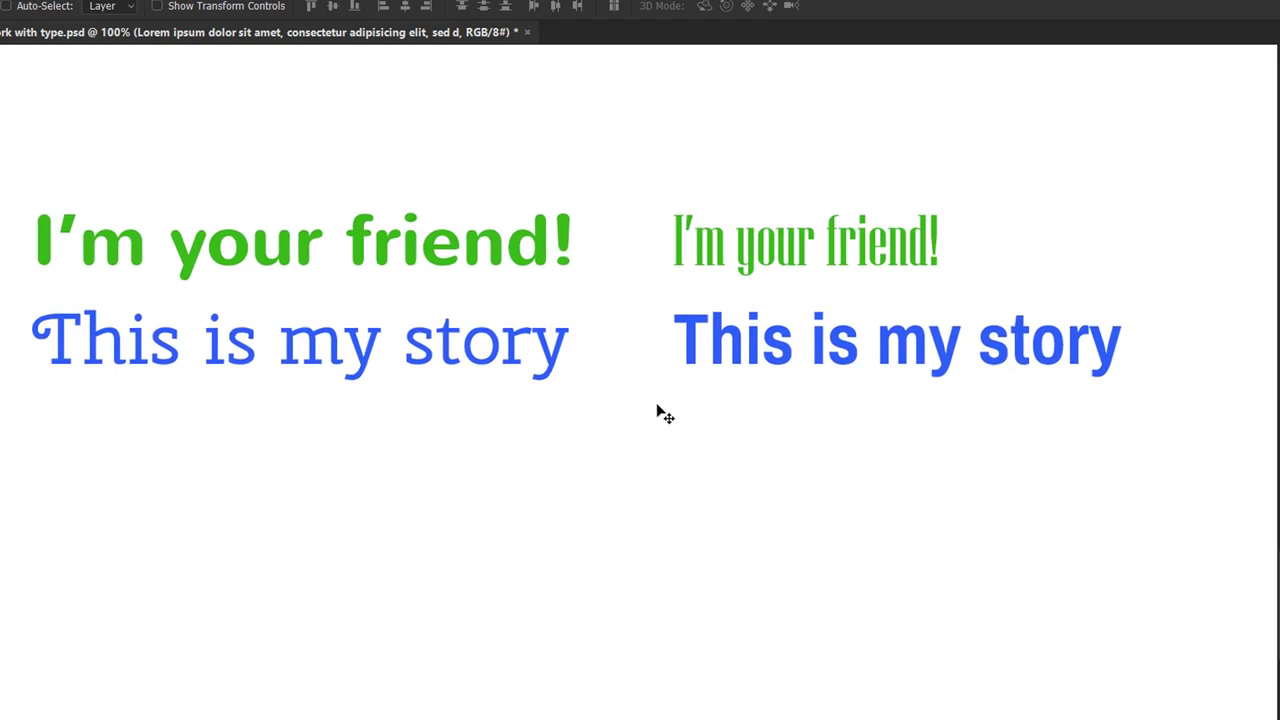